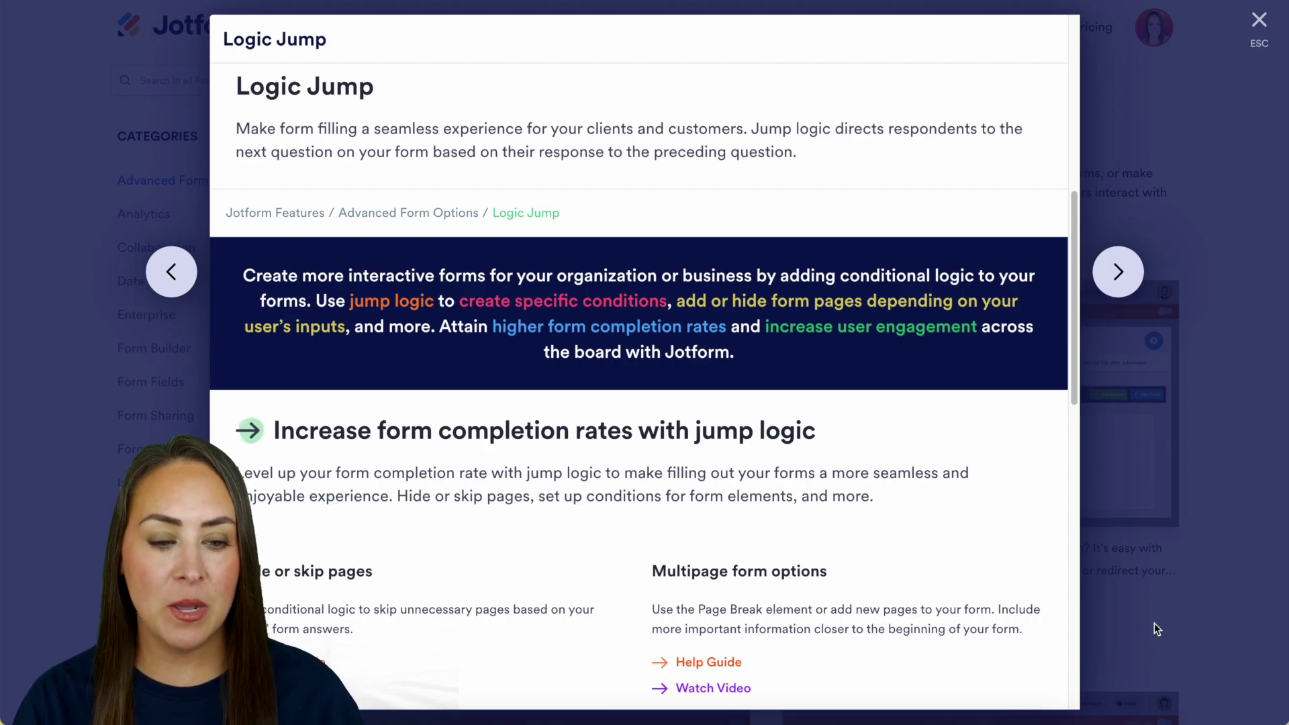
# - Create a new form from scratch using the Card Form layout
pyautogui.scroll(-5, 940, 559)
pyautogui.scroll(-5, 941, 559)
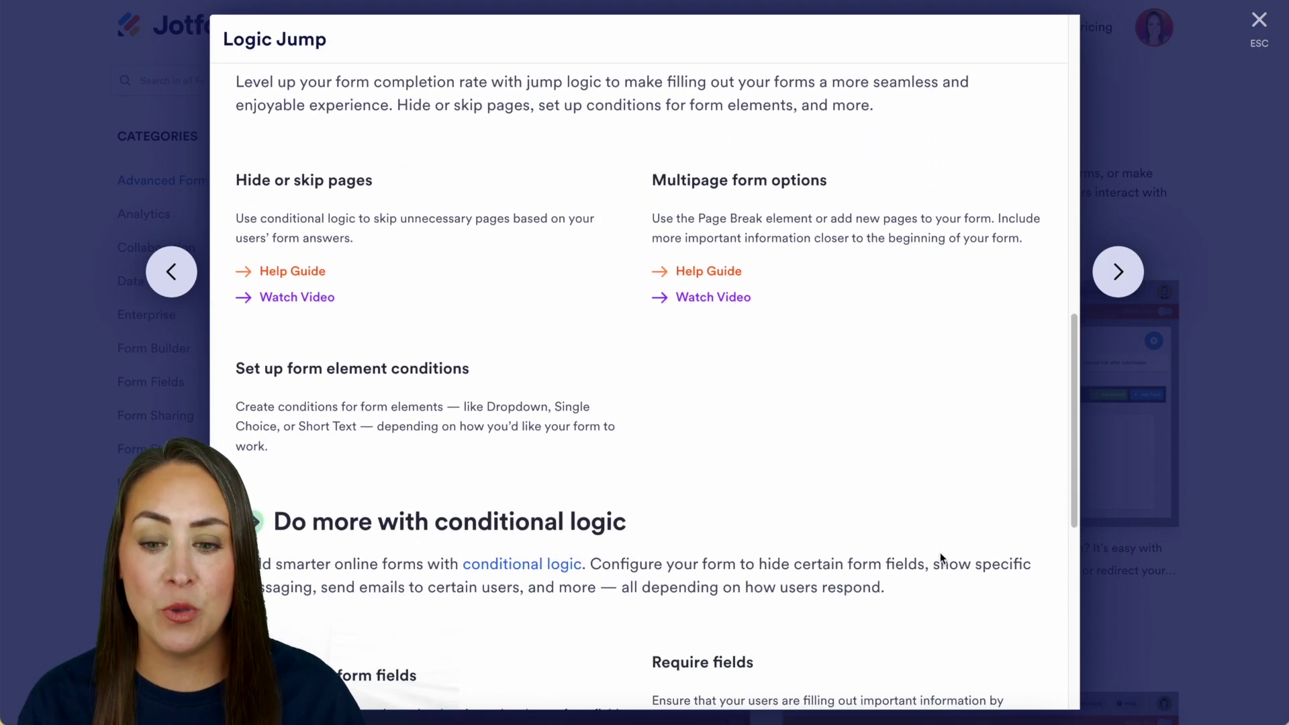
pyautogui.scroll(-3, 941, 559)
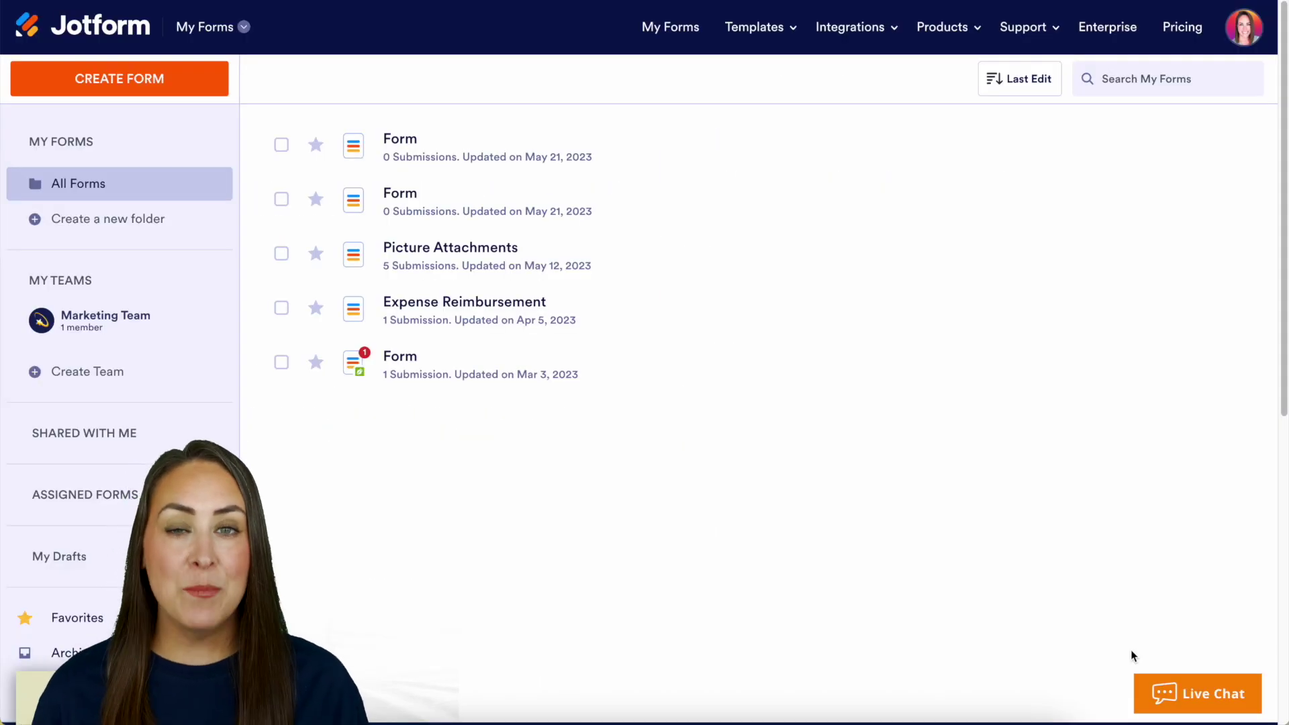
pyautogui.click(113, 76)
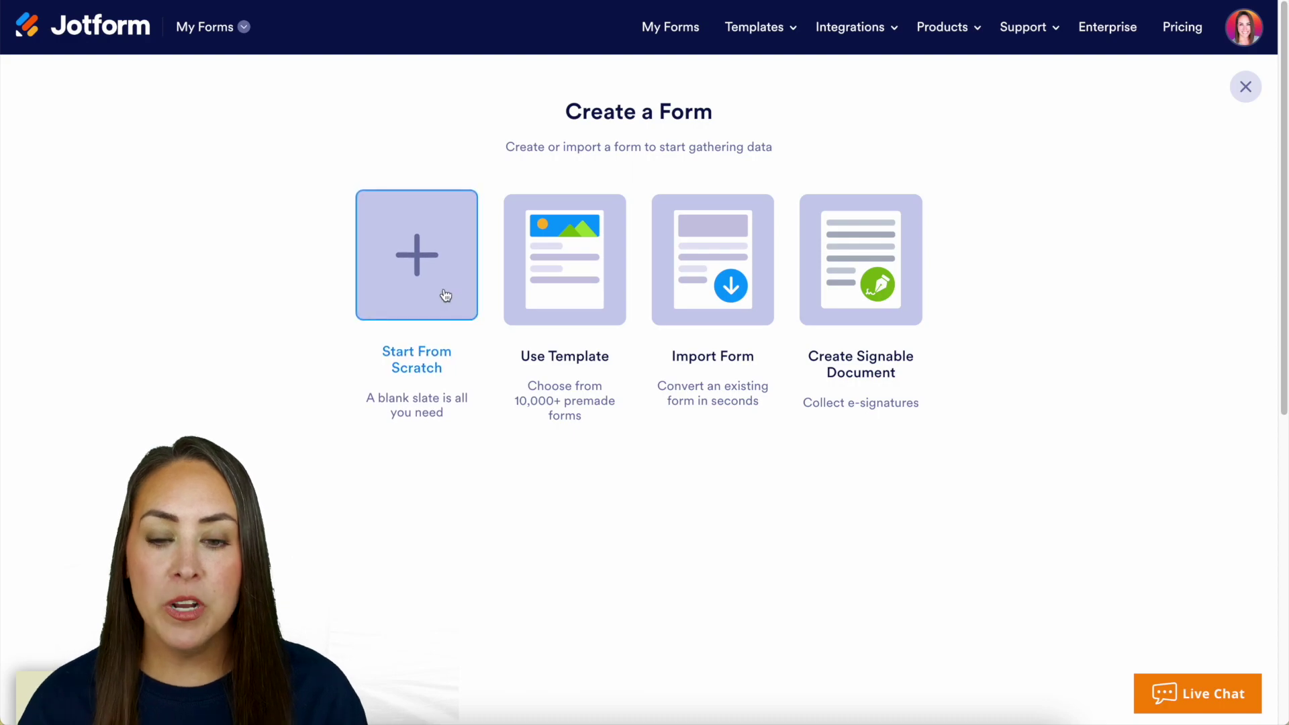
pyautogui.click(445, 292)
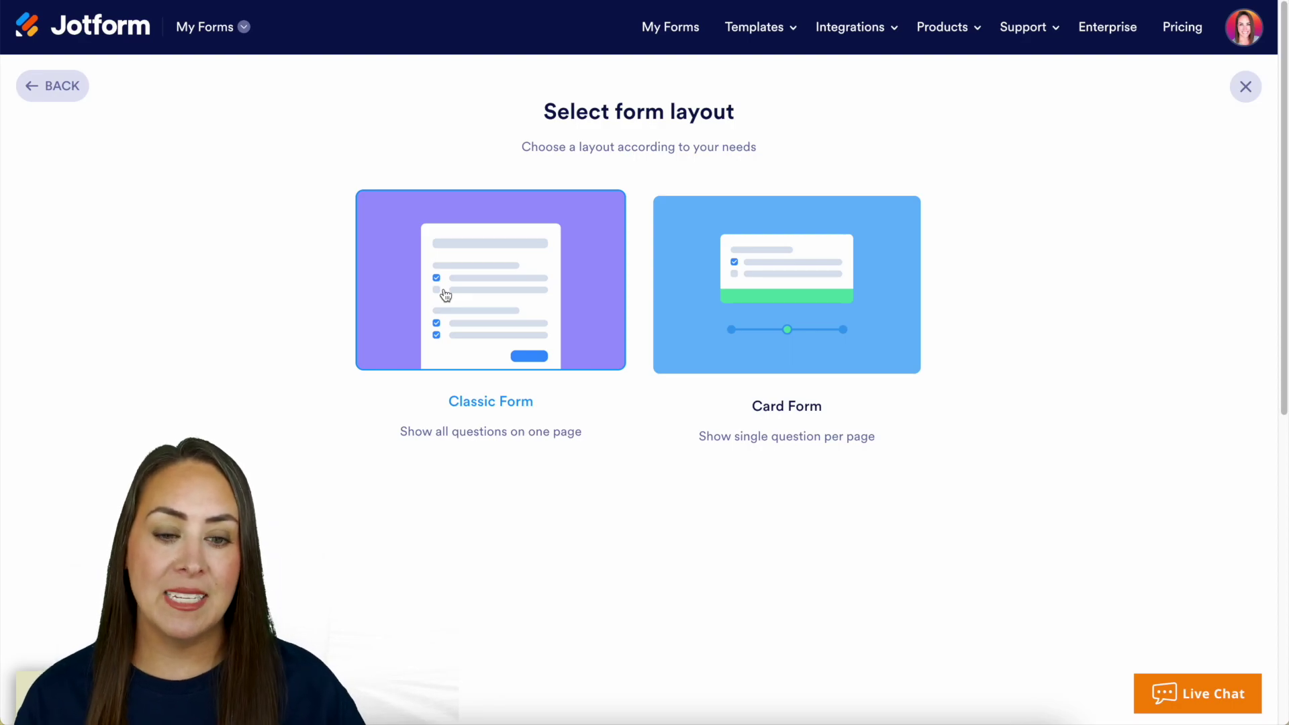
pyautogui.click(827, 290)
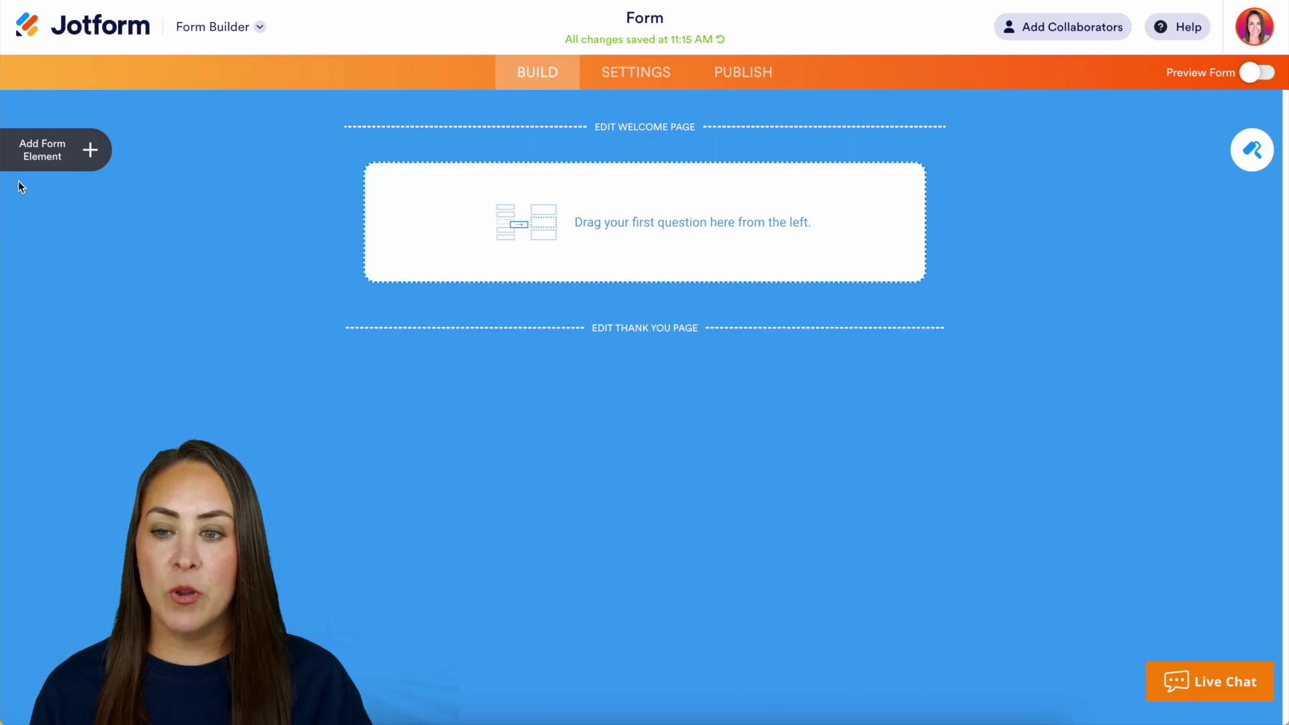
# - Add a Full Name question (first and last name) and an Email question as the first two cards
pyautogui.click(57, 156)
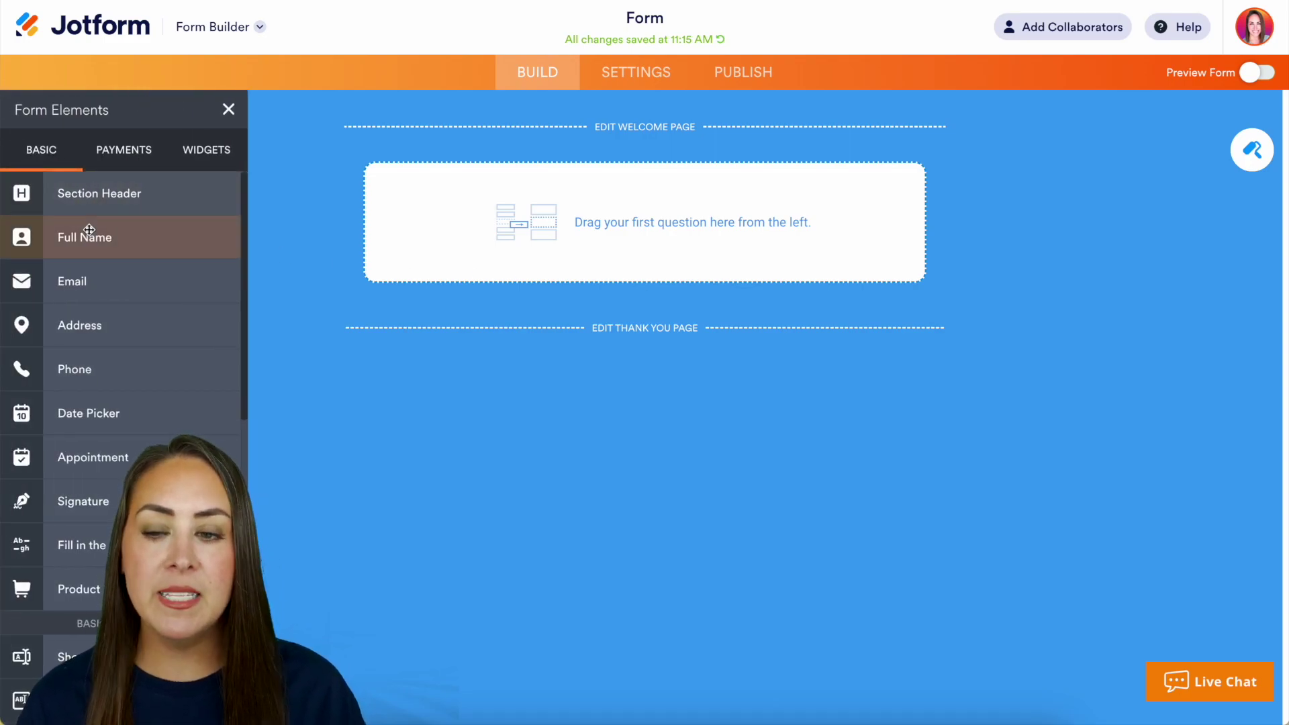
pyautogui.moveTo(87, 237); pyautogui.dragTo(664, 243)
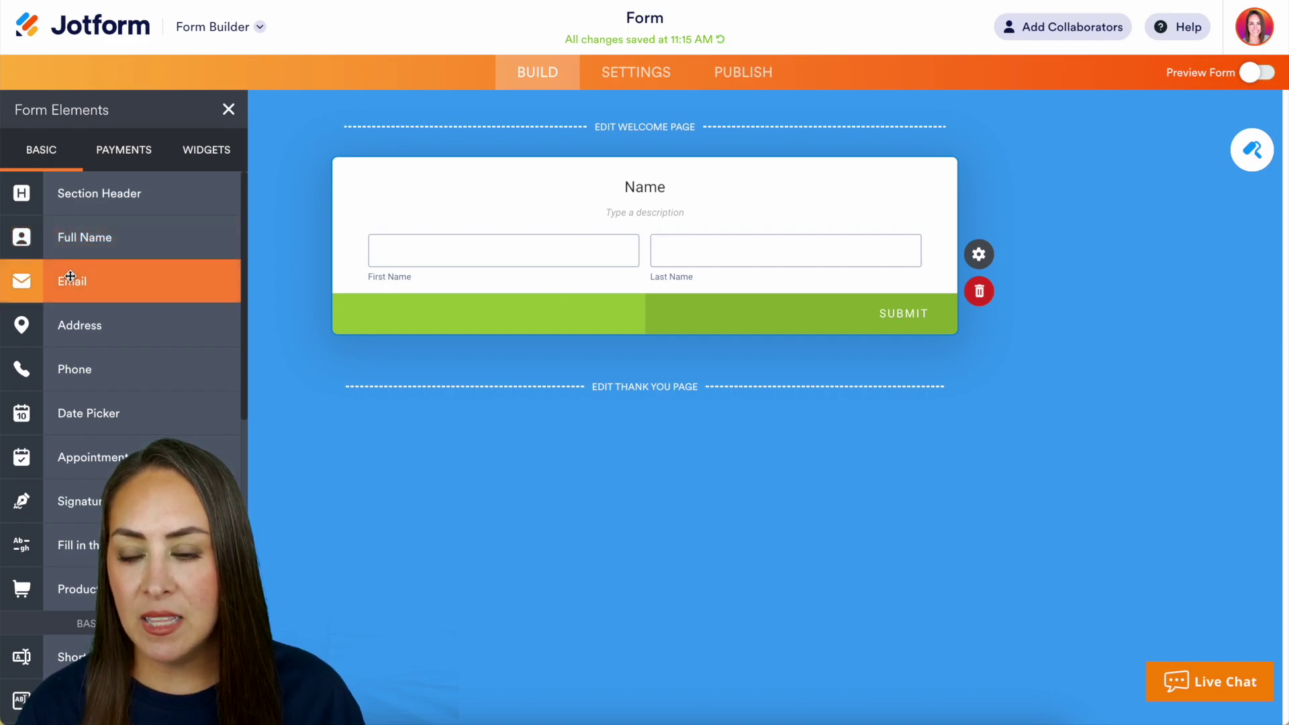
pyautogui.moveTo(67, 282); pyautogui.dragTo(607, 401)
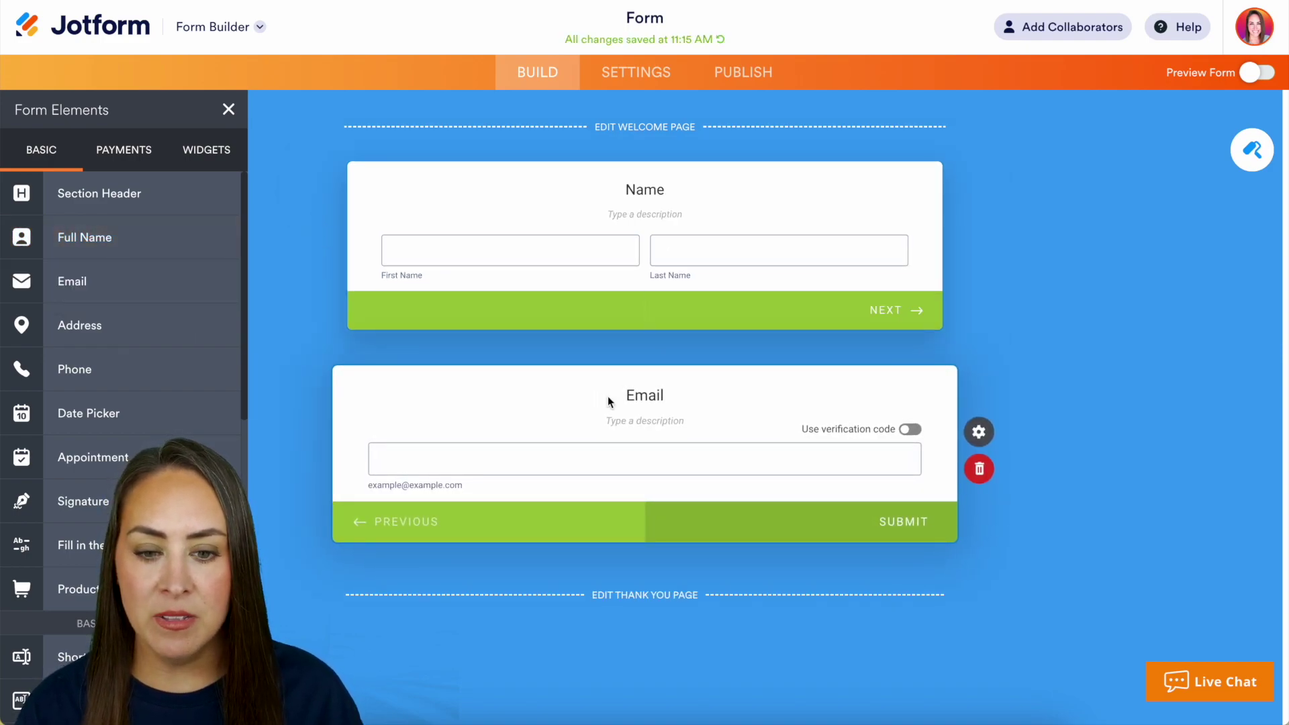
pyautogui.scroll(-2, 168, 449)
pyautogui.scroll(-3, 120, 483)
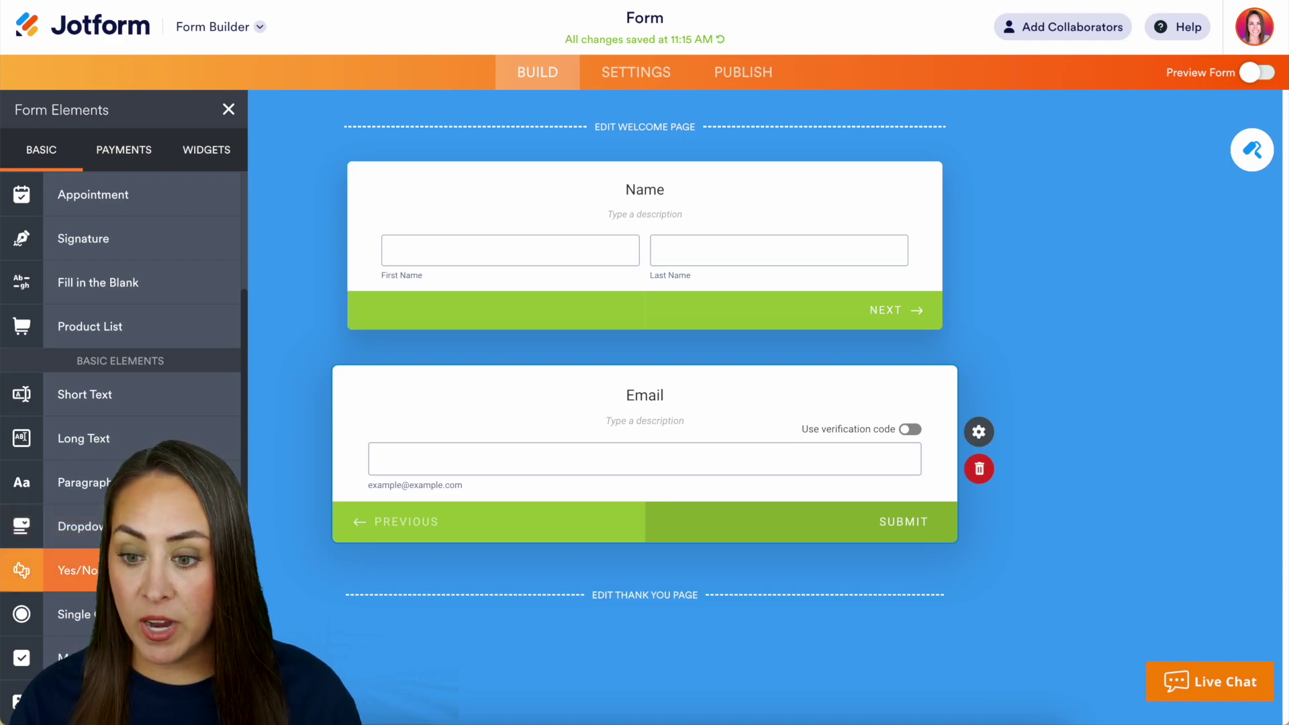
# - Add a Yes/No question asking whether to send to the address on file
pyautogui.moveTo(74, 570); pyautogui.dragTo(608, 616)
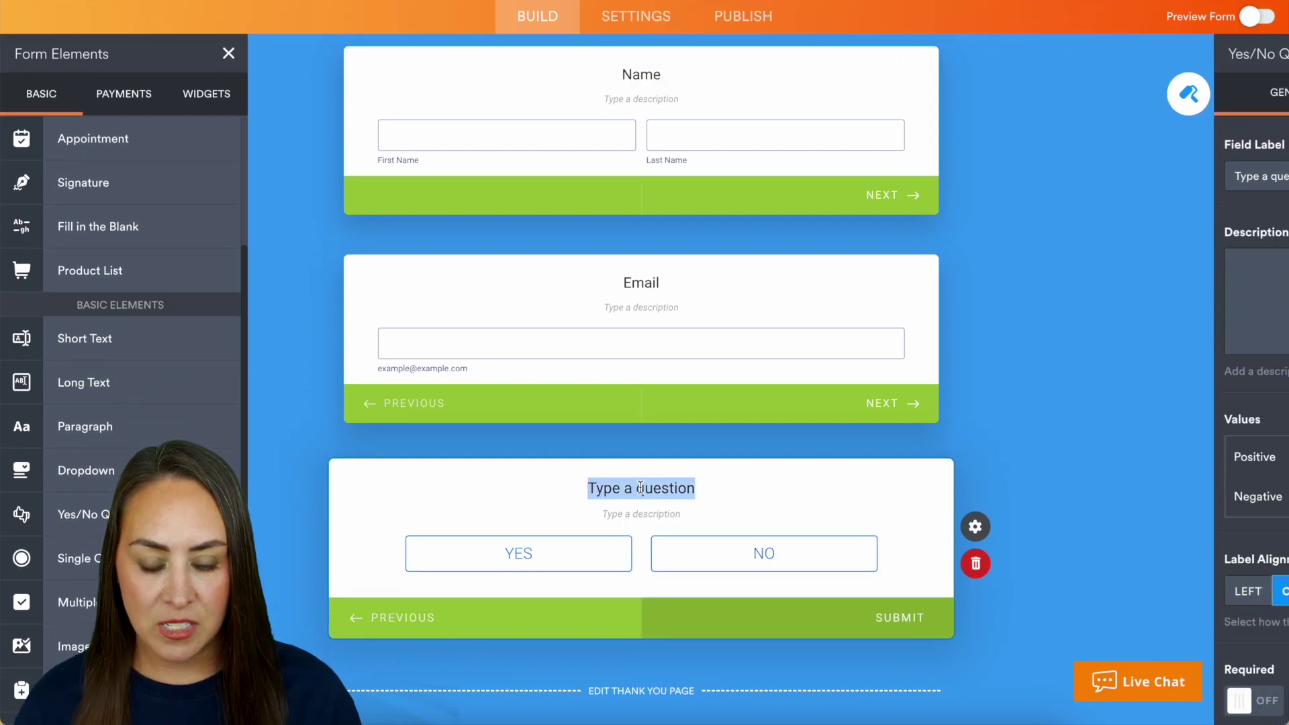
pyautogui.write('Would you like me to send it to the address I have on file?')
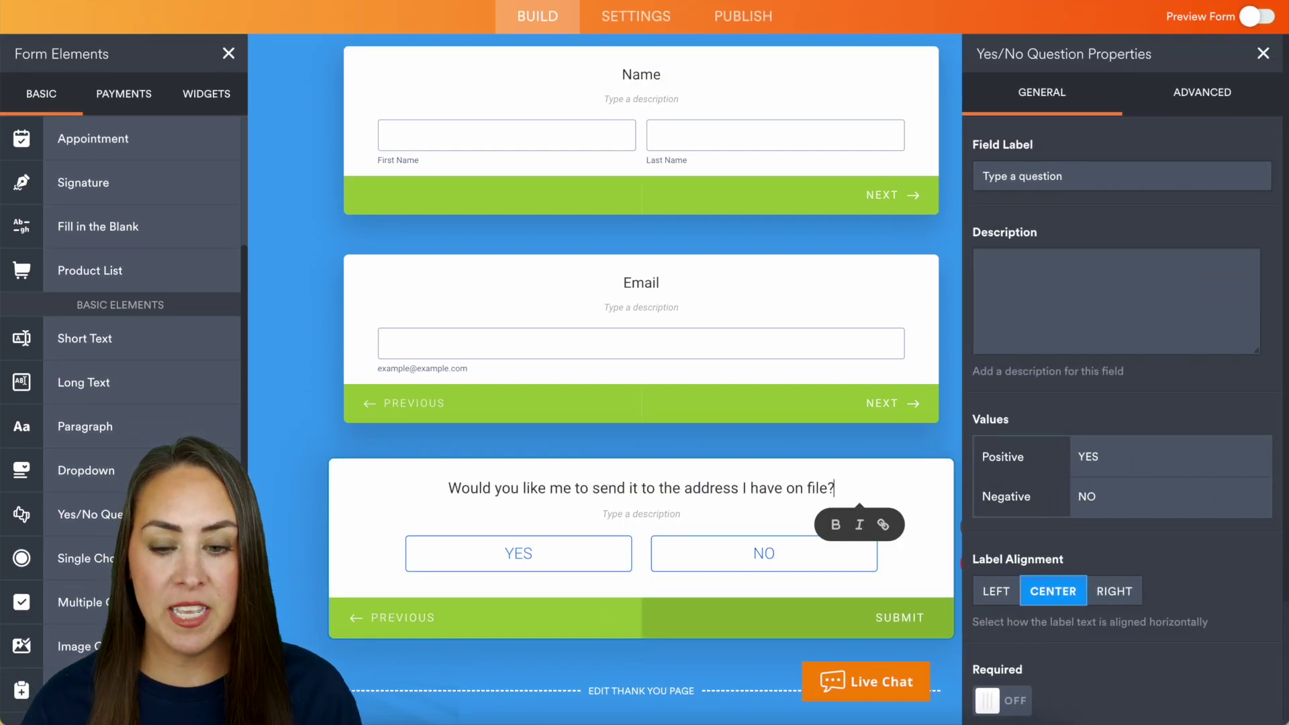
pyautogui.scroll(4, 82, 230)
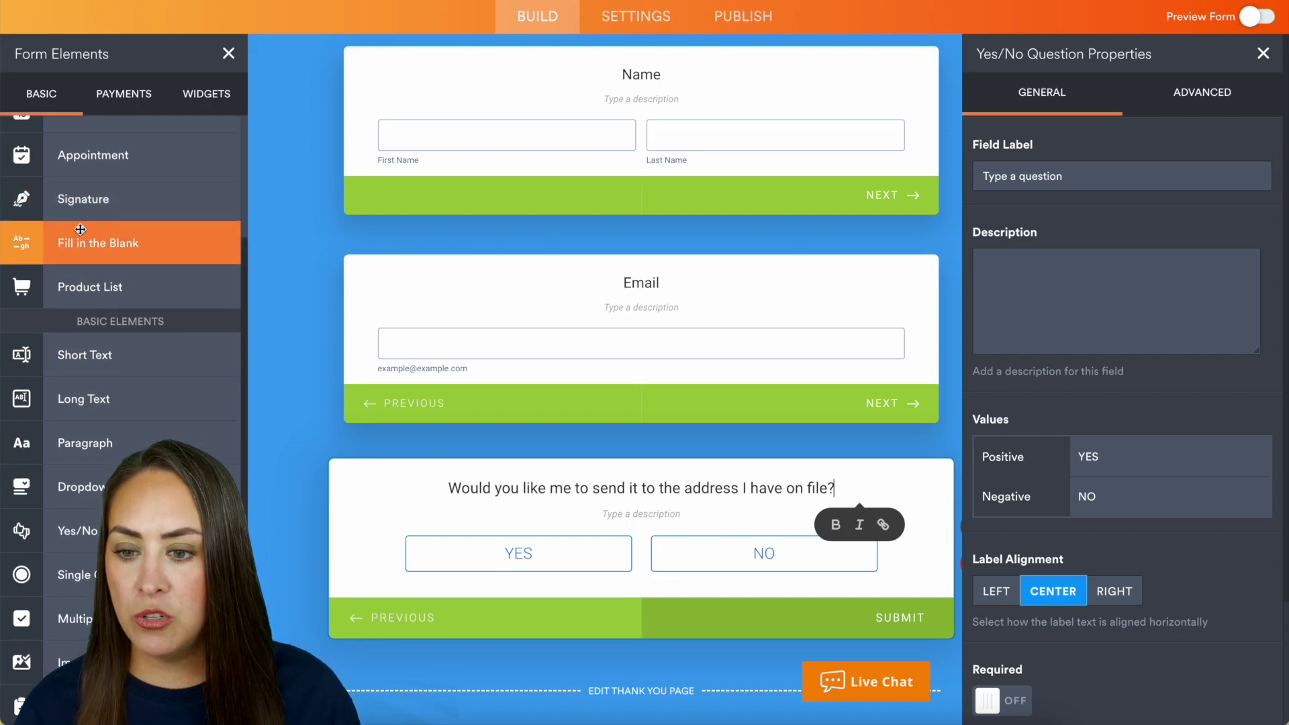
pyautogui.scroll(1, 81, 229)
# - Add an Address field and a Short Text question titled 'Anything I should know?' below it
pyautogui.moveTo(81, 268); pyautogui.dragTo(598, 667)
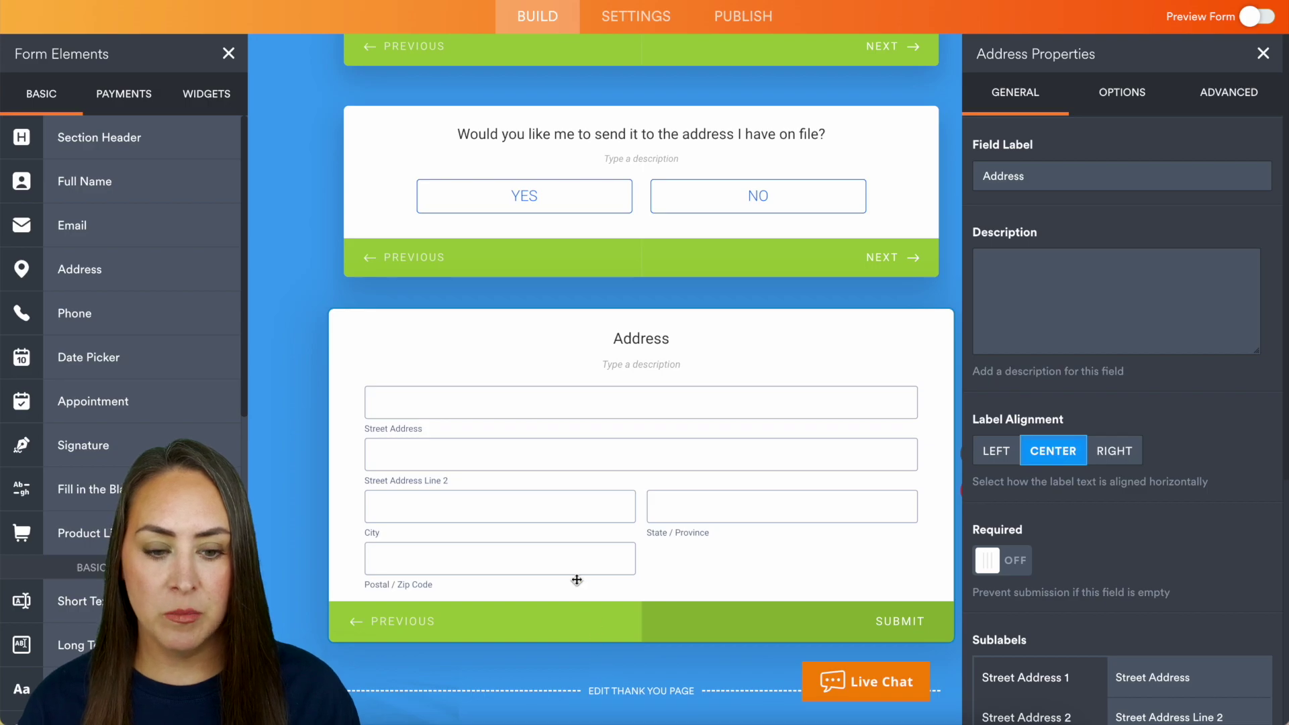
pyautogui.moveTo(67, 600); pyautogui.dragTo(603, 609)
pyautogui.moveTo(603, 609); pyautogui.dragTo(602, 610)
pyautogui.write('Anything I should know?')
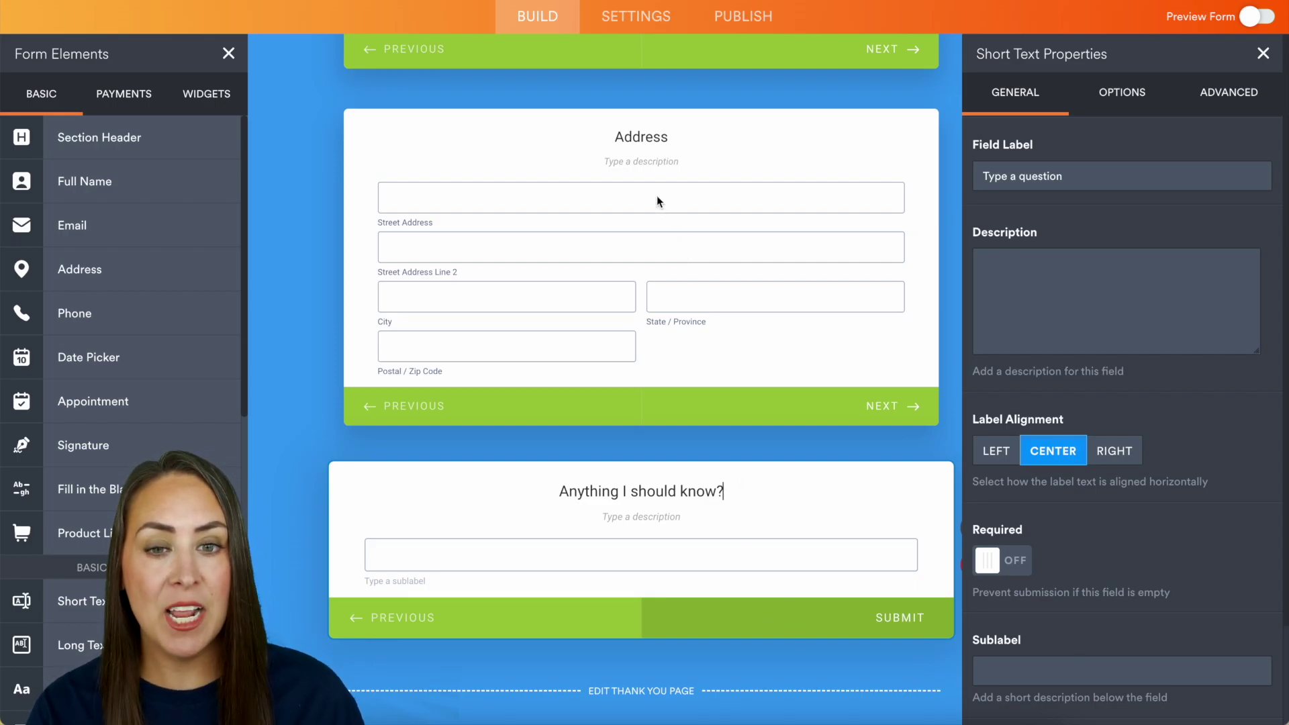
# - In Settings > Conditions, start a new Skip To / Hide a Page condition
pyautogui.click(636, 17)
pyautogui.scroll(1, 638, 17)
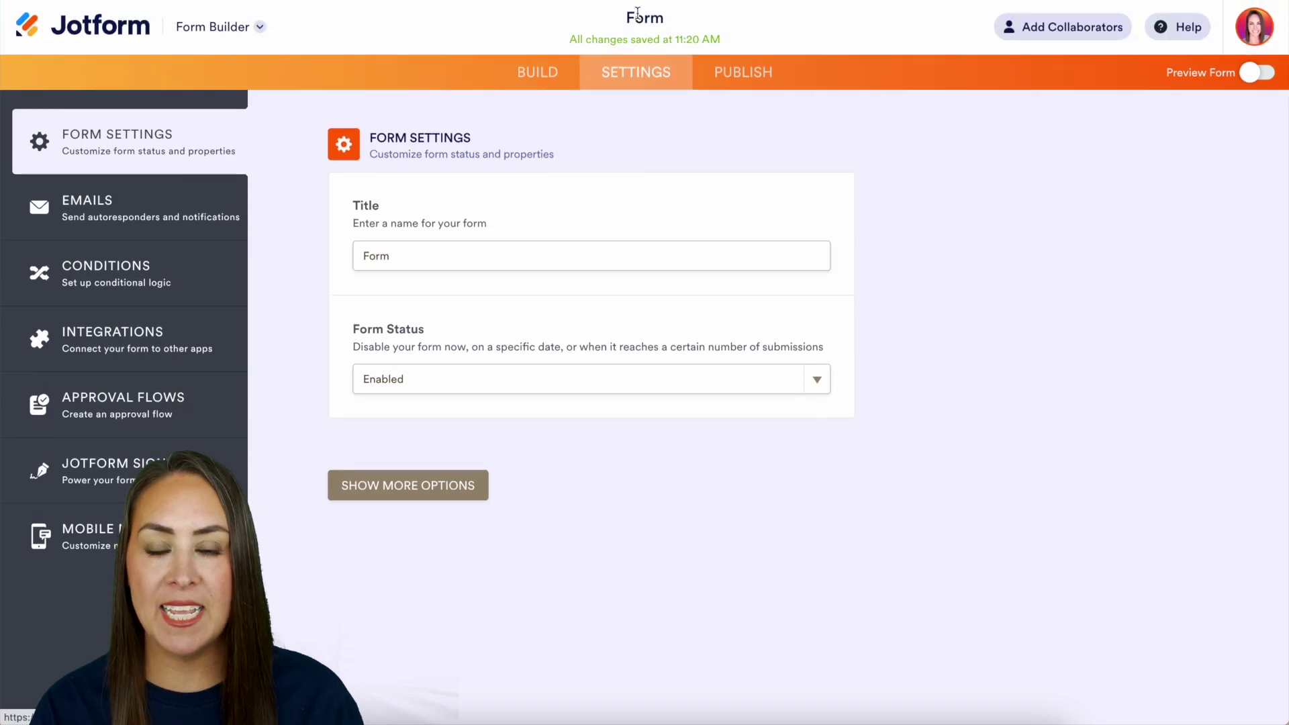
pyautogui.click(97, 285)
pyautogui.click(652, 205)
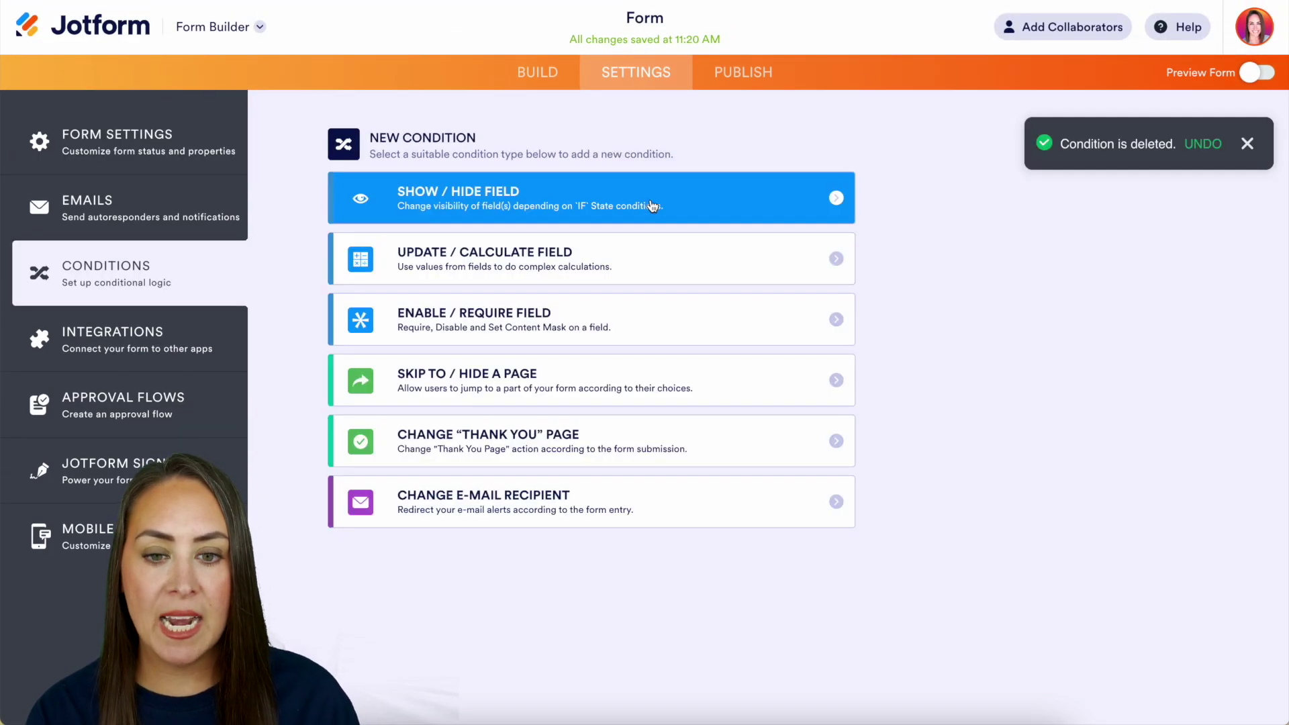
pyautogui.click(626, 373)
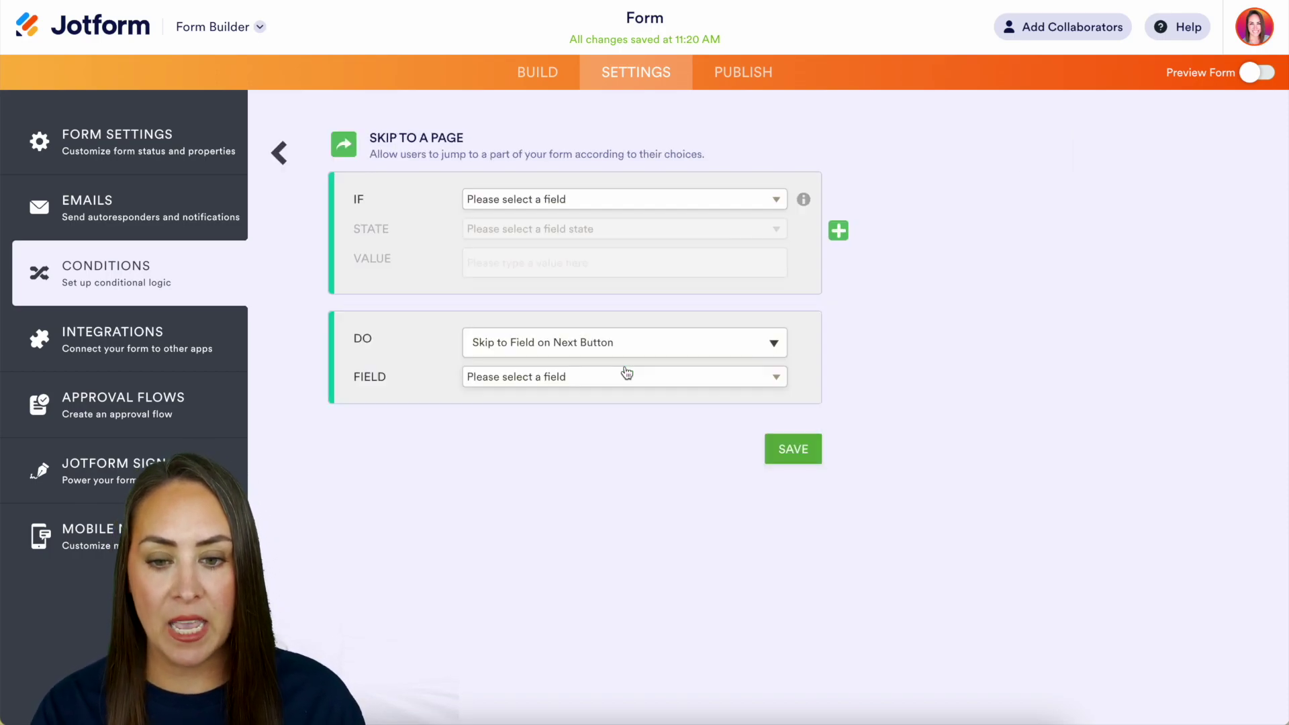
# - Set the rule to hide the Address field if question 3 equals YES, and save it
pyautogui.click(561, 203)
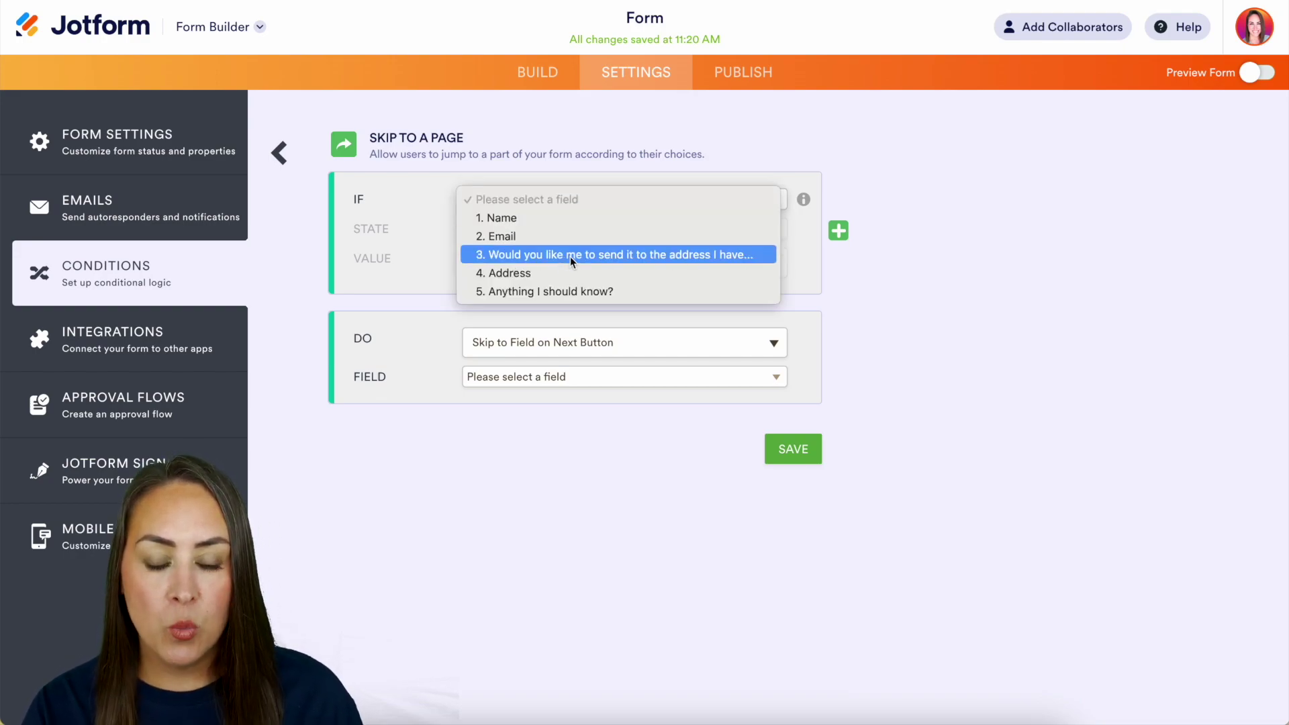
pyautogui.click(570, 257)
pyautogui.click(563, 230)
pyautogui.click(550, 250)
pyautogui.click(553, 261)
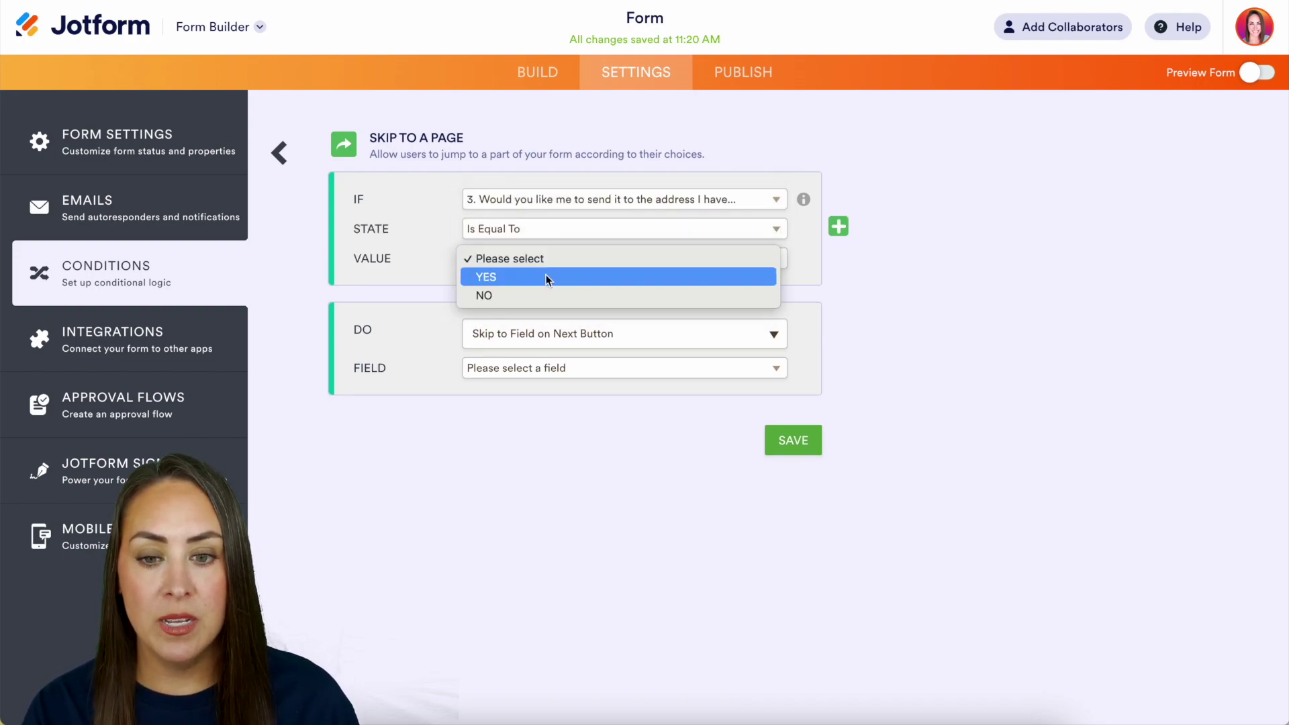
pyautogui.click(546, 276)
pyautogui.click(552, 334)
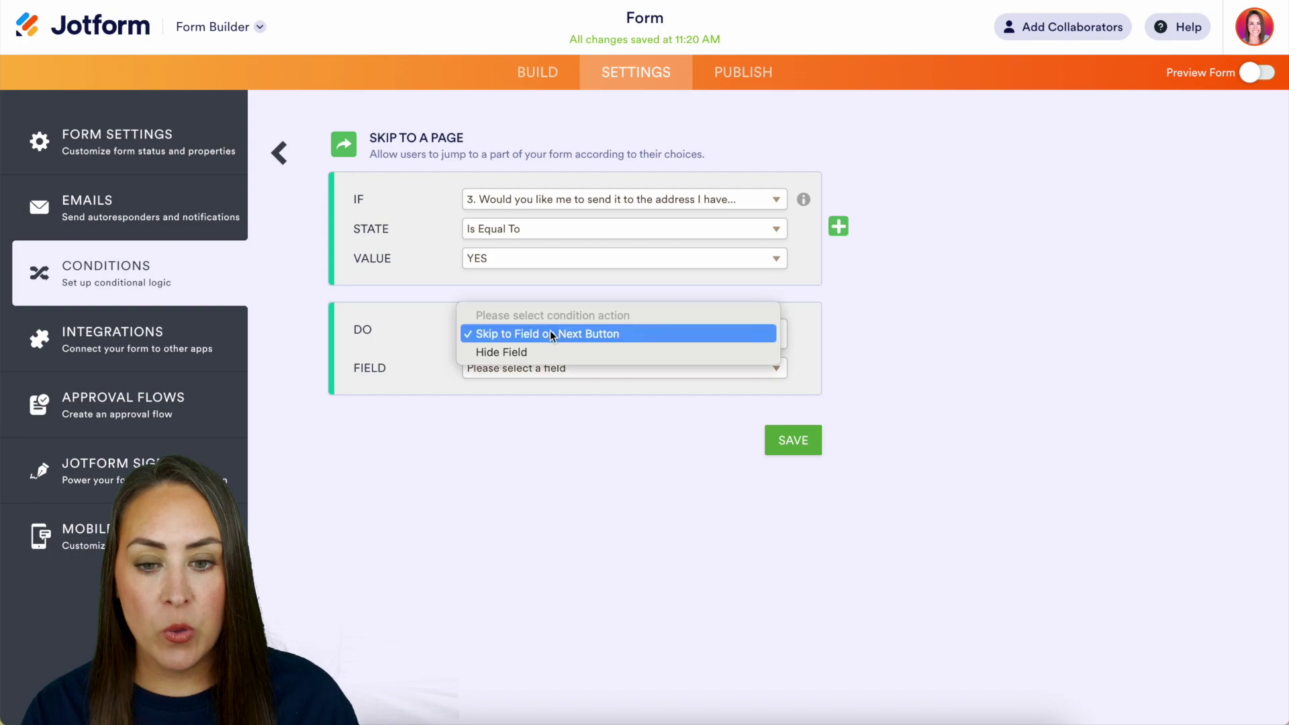
pyautogui.click(549, 352)
pyautogui.click(555, 369)
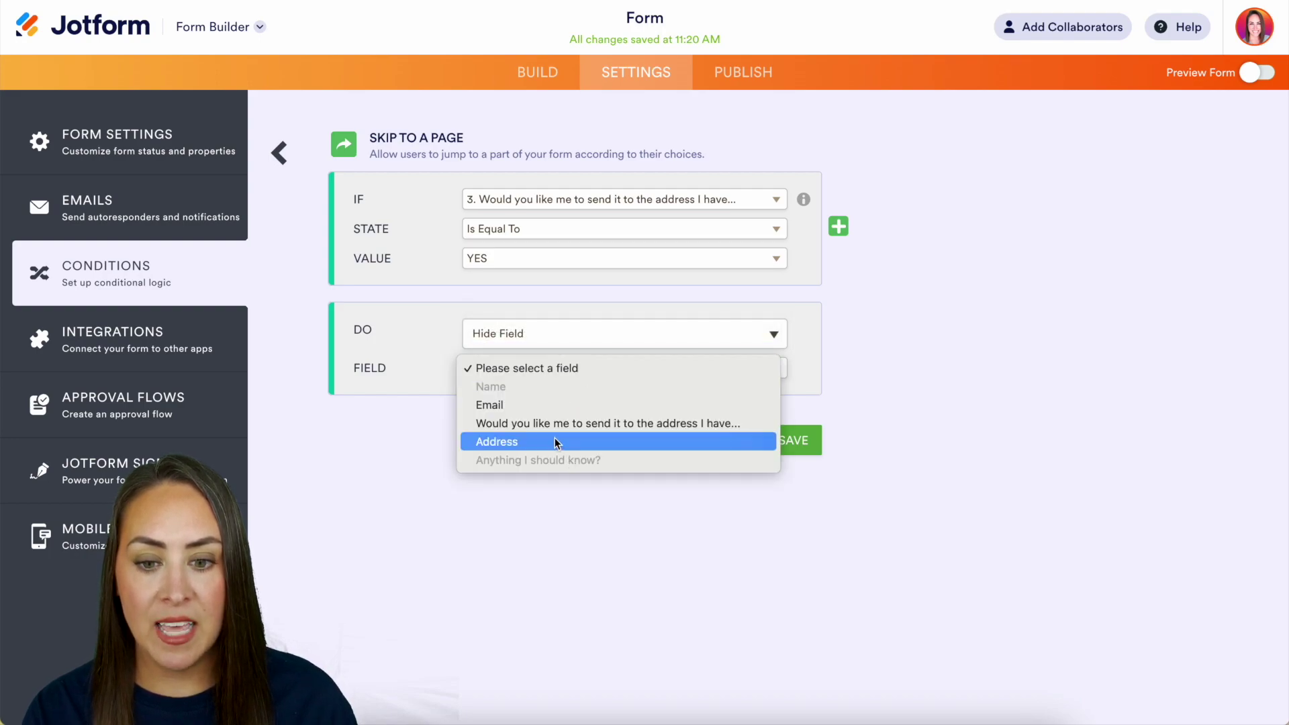
pyautogui.click(554, 440)
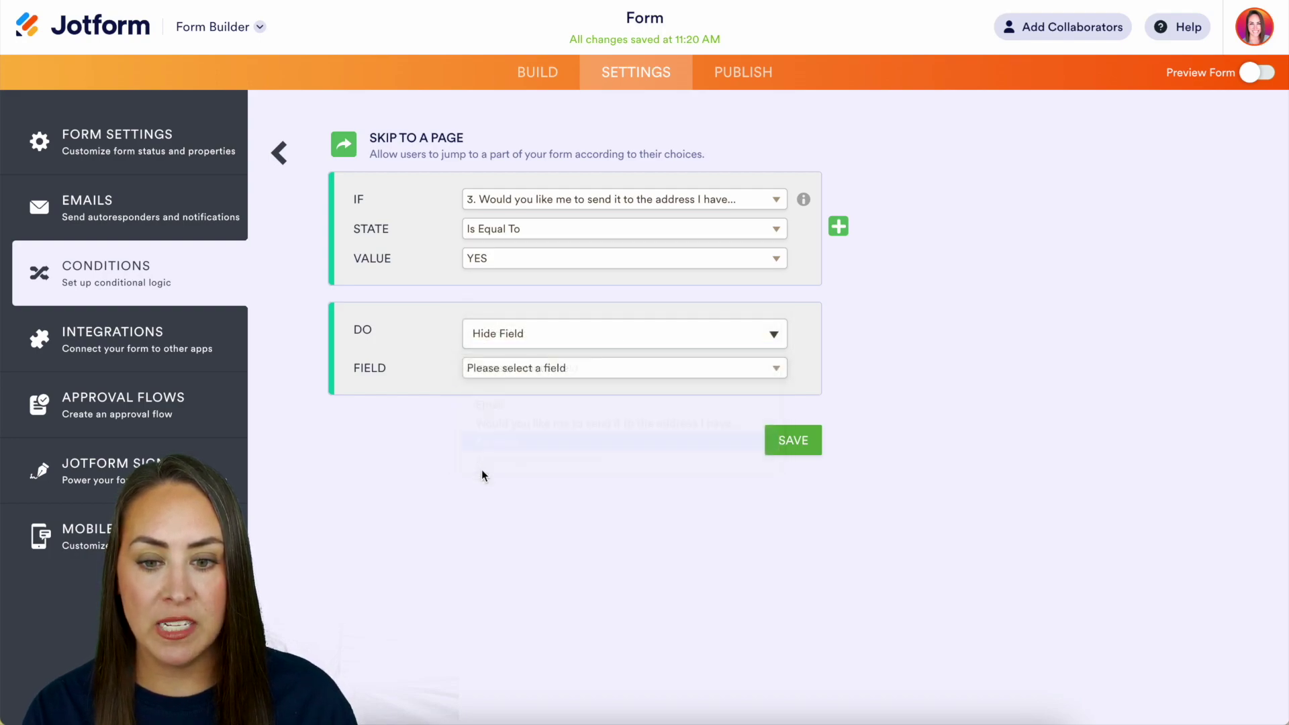
pyautogui.click(819, 448)
pyautogui.click(1263, 77)
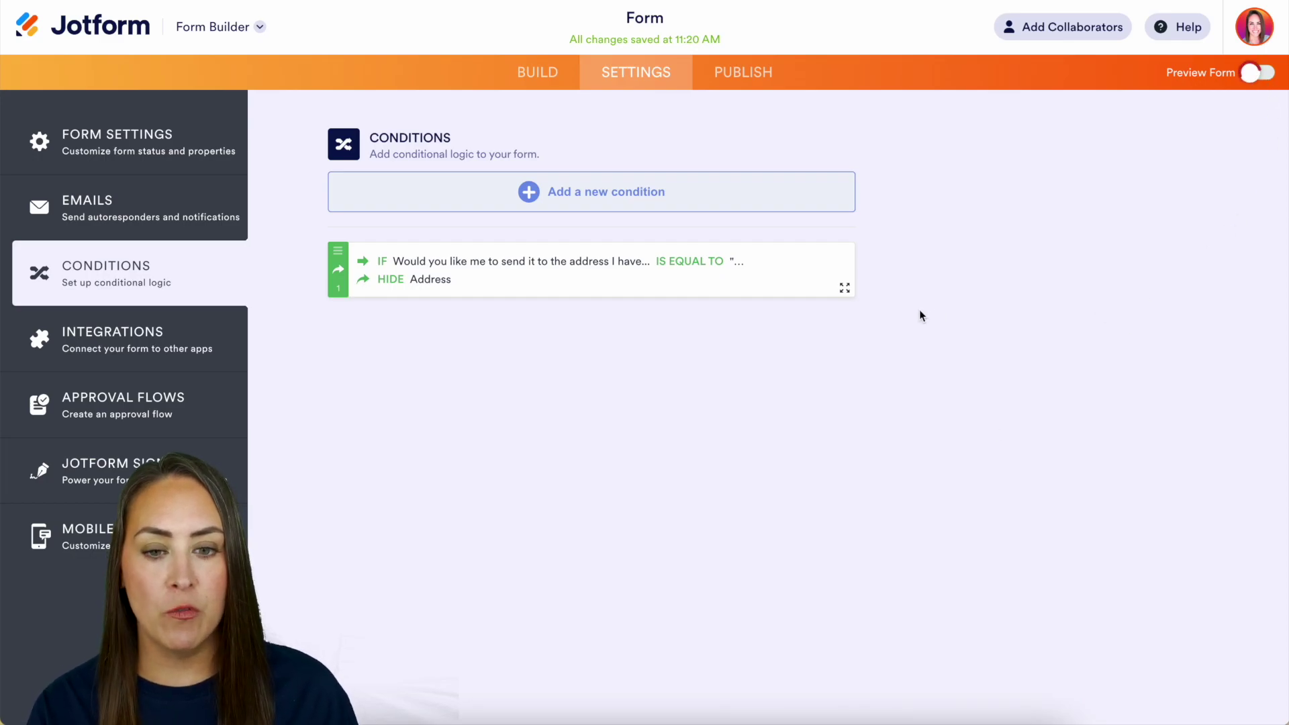
# - In the preview, advance past Name and Email and answer YES on the address-on-file question
pyautogui.click(619, 527)
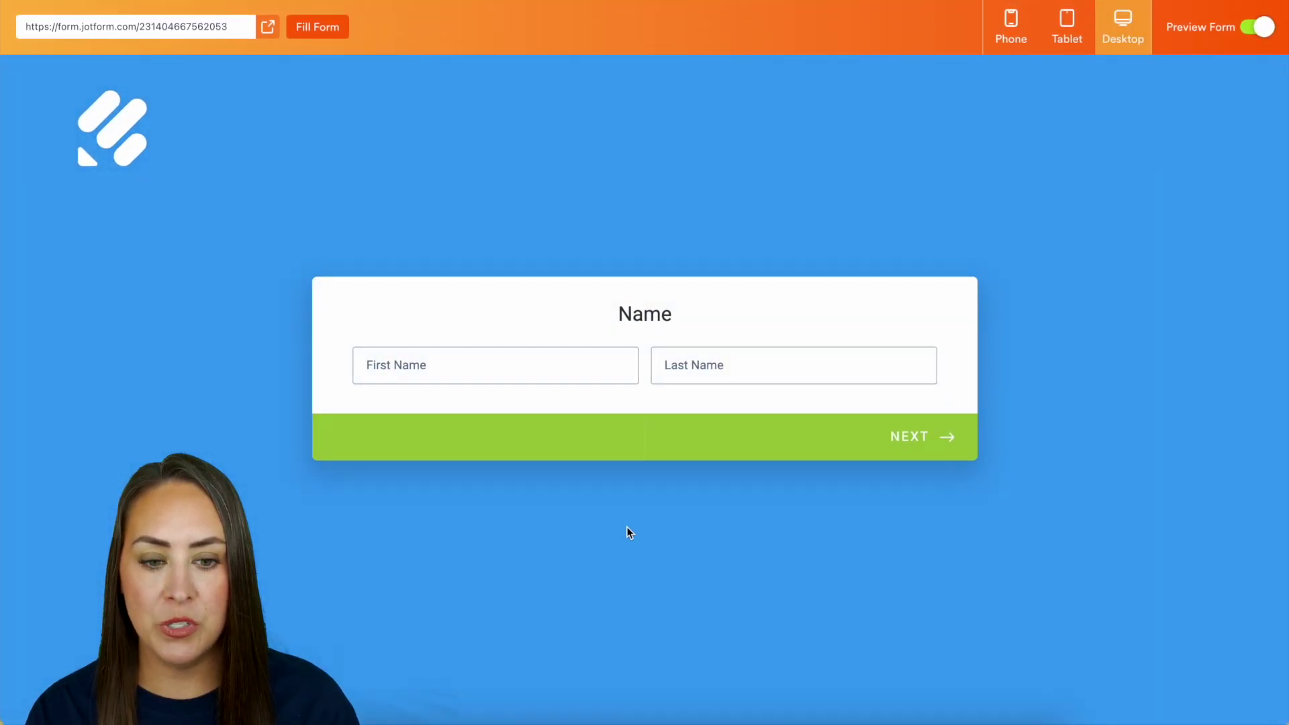
pyautogui.click(921, 437)
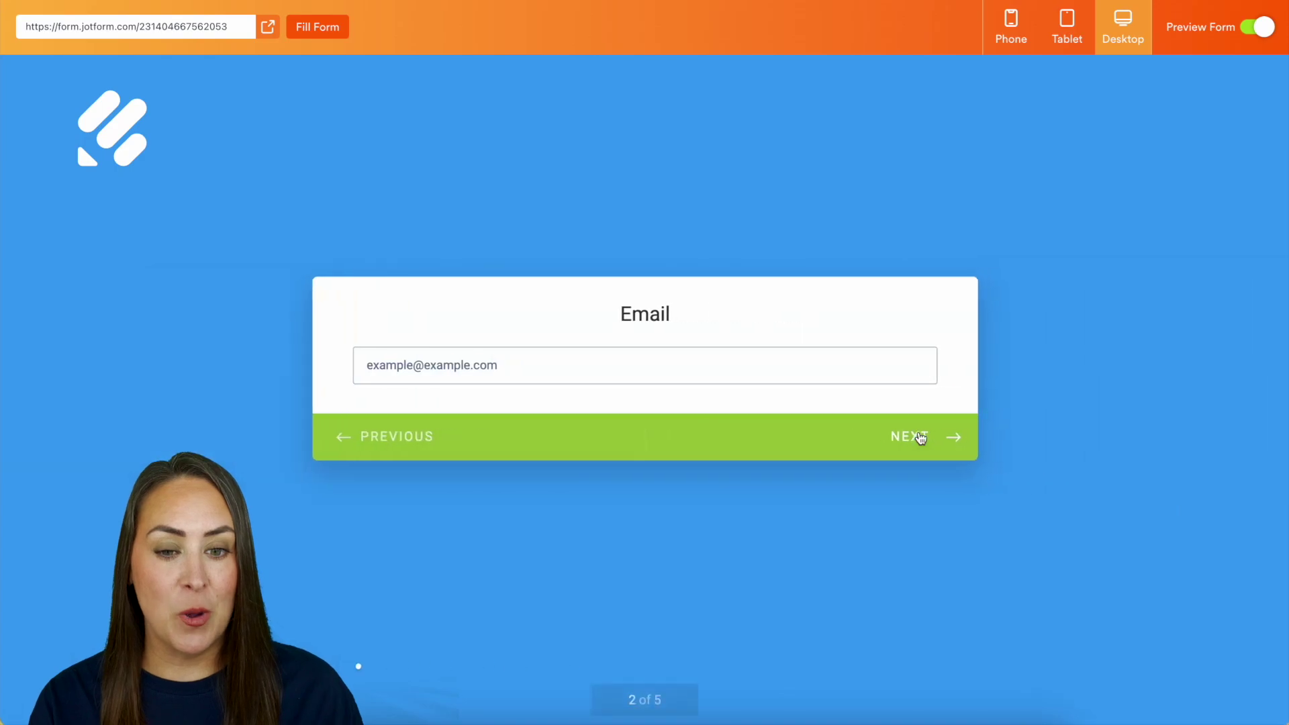
pyautogui.click(921, 437)
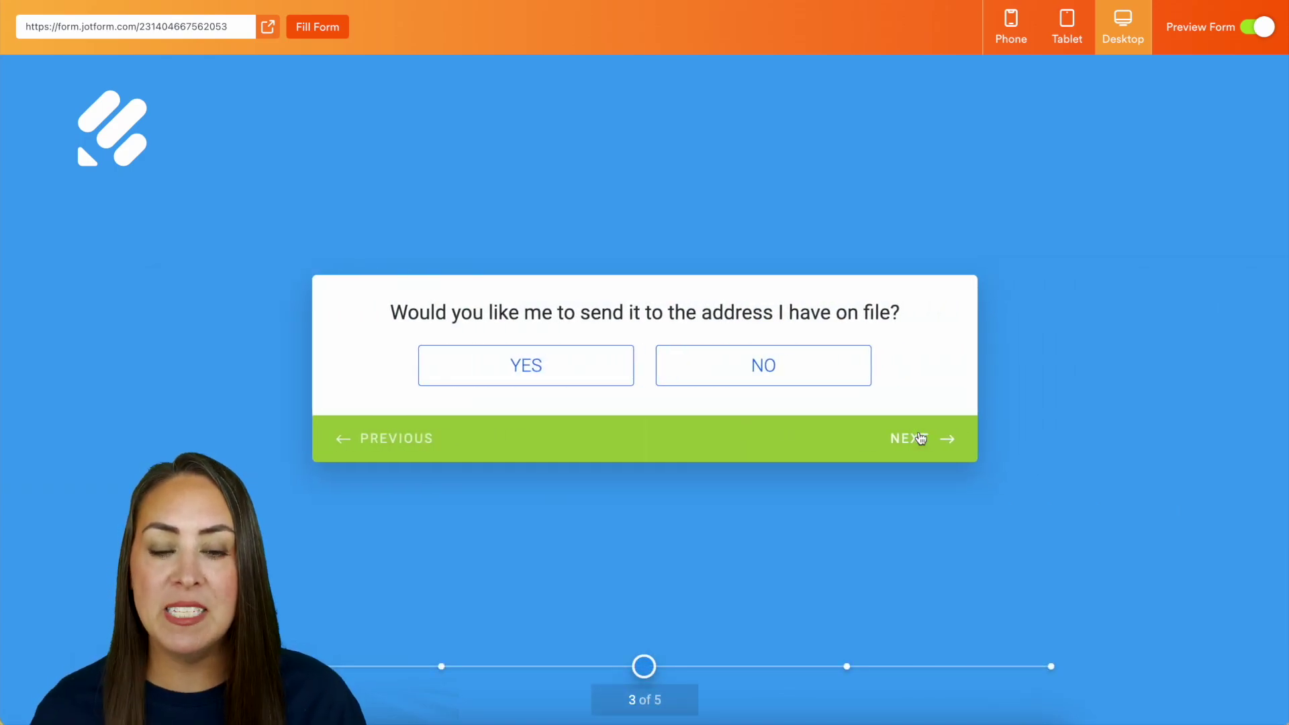
pyautogui.click(544, 375)
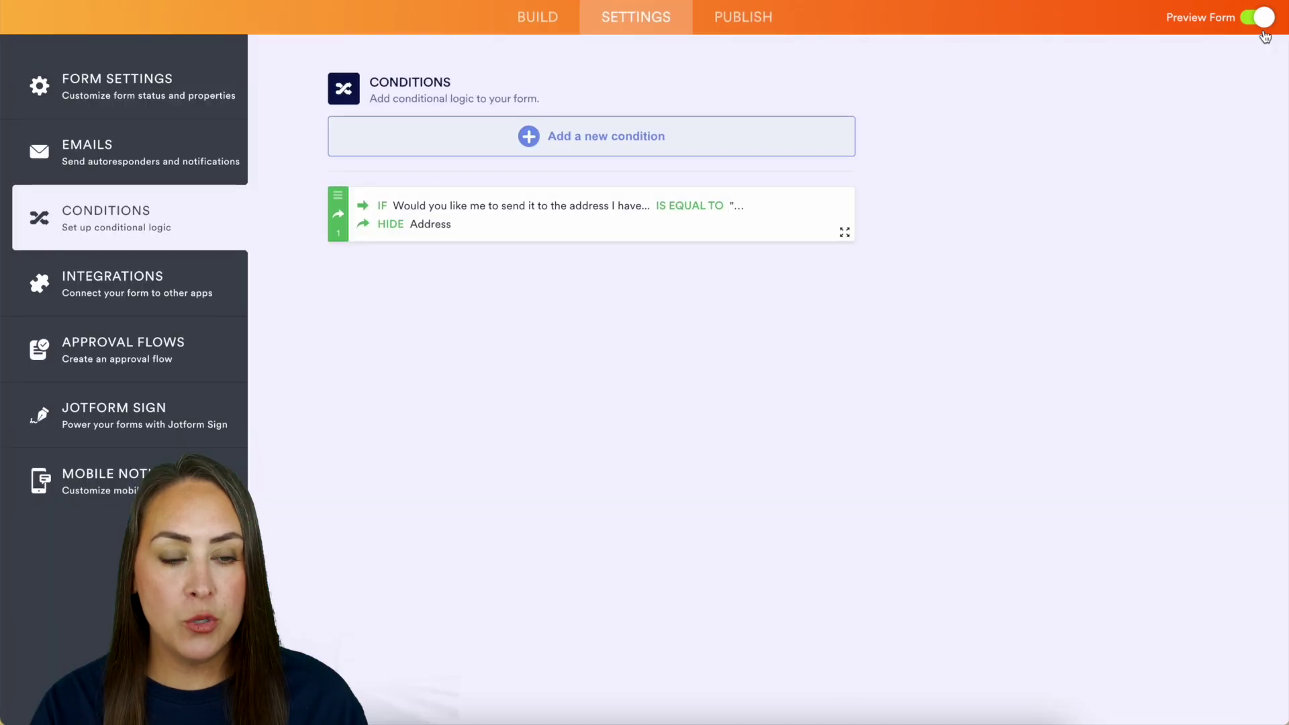
# - Turn off the preview, return to Build, and scroll to the Address and final cards
pyautogui.click(1262, 31)
pyautogui.click(498, 88)
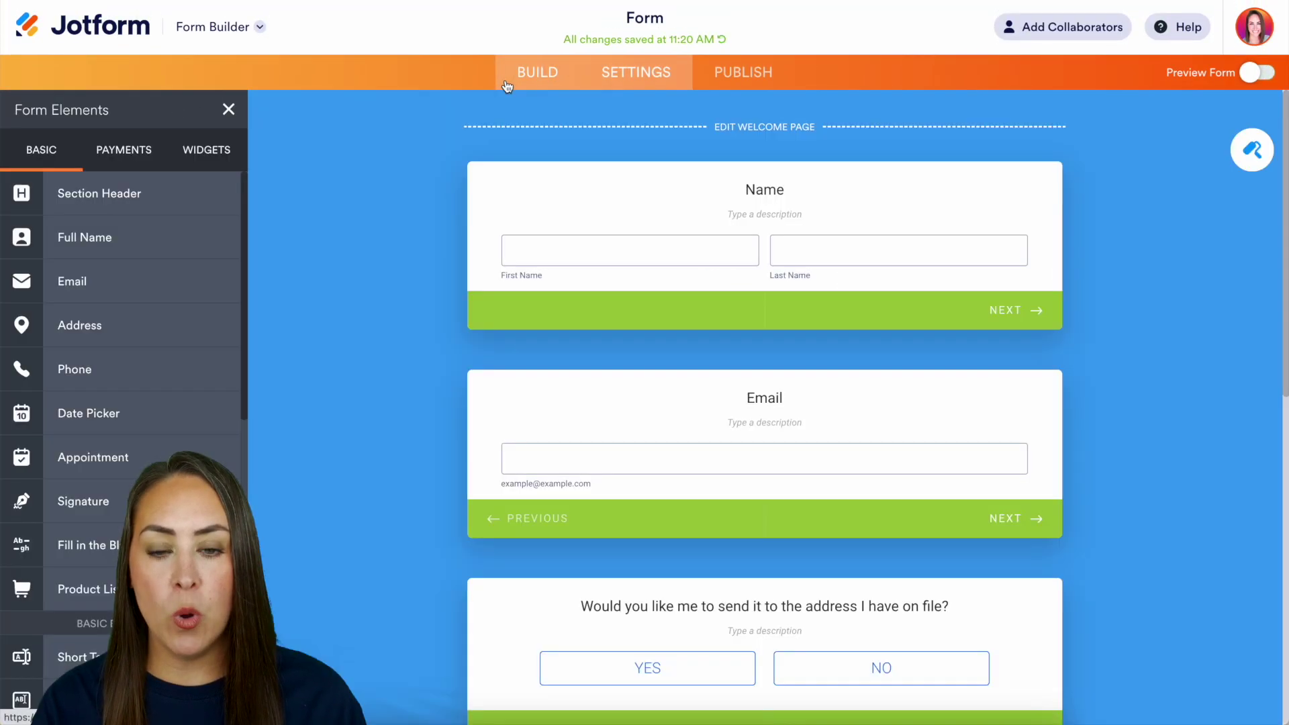
pyautogui.scroll(-4, 964, 507)
pyautogui.scroll(-4, 964, 505)
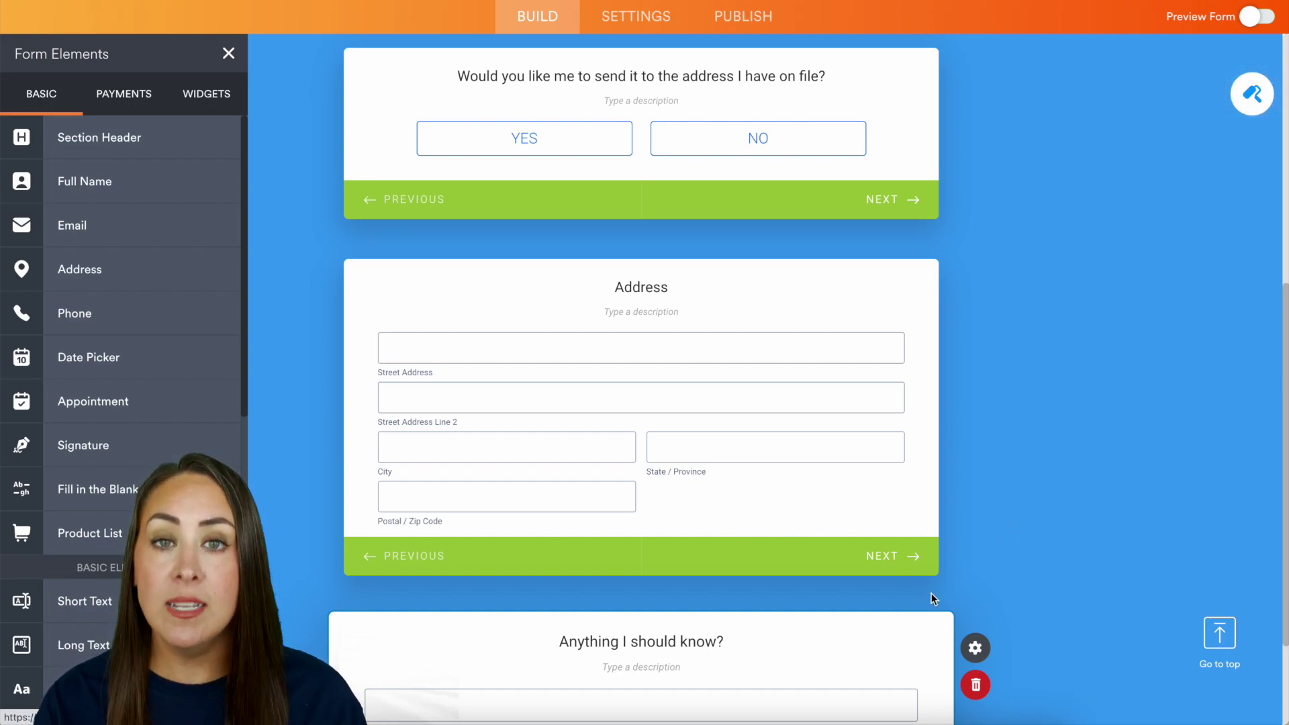
pyautogui.scroll(-2, 932, 591)
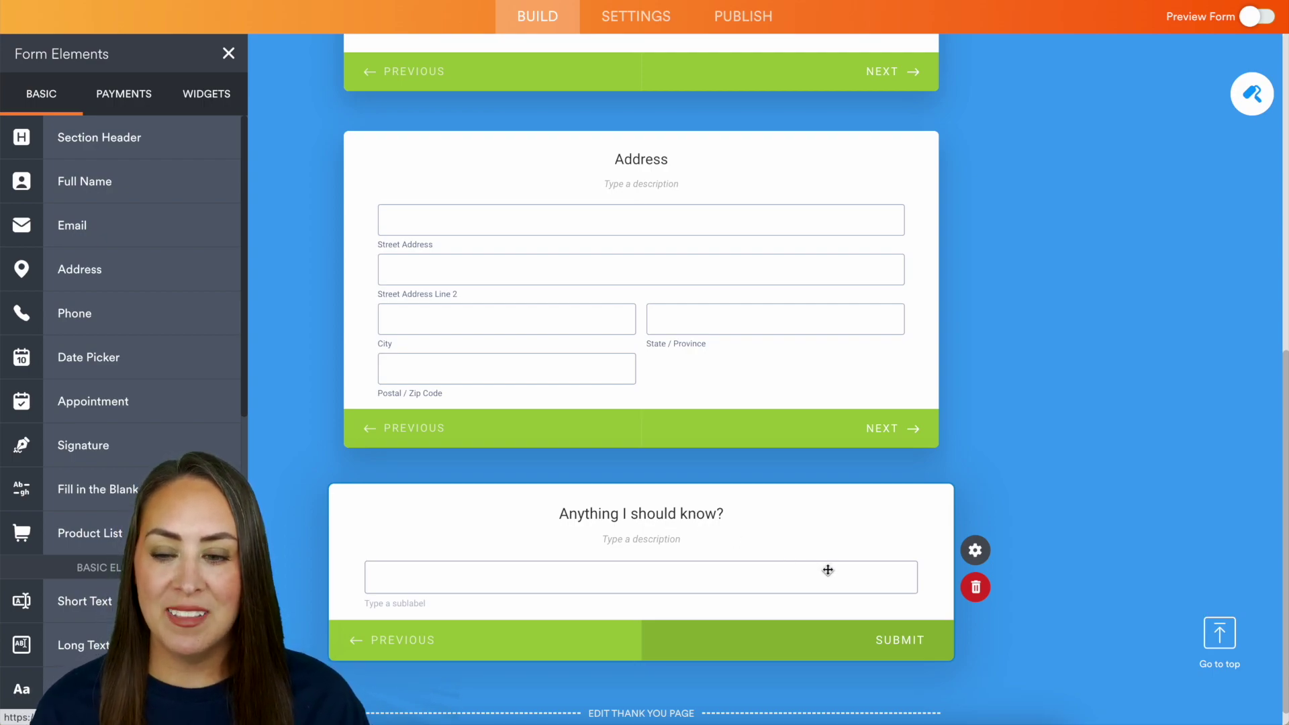
# - Add a Dropdown question titled 'Favorite Candy' above the last card
pyautogui.scroll(-3, 101, 473)
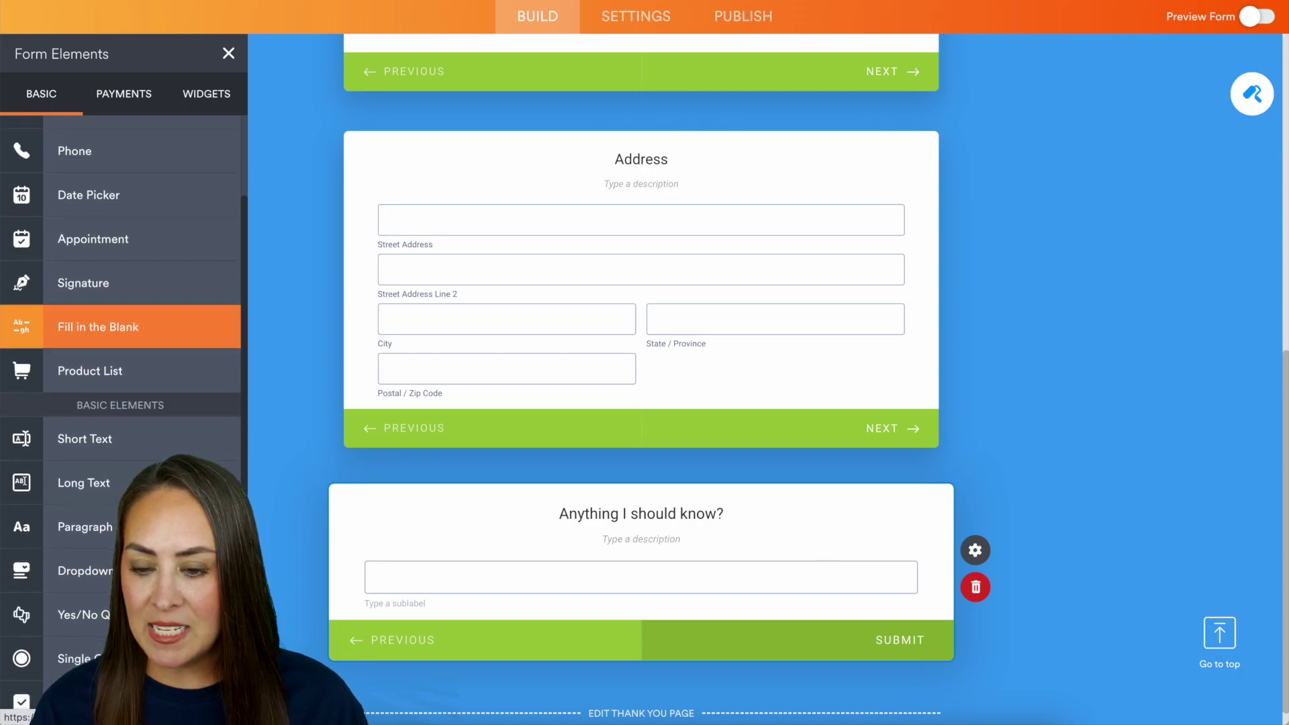
pyautogui.moveTo(86, 548); pyautogui.dragTo(700, 468)
pyautogui.click(655, 245)
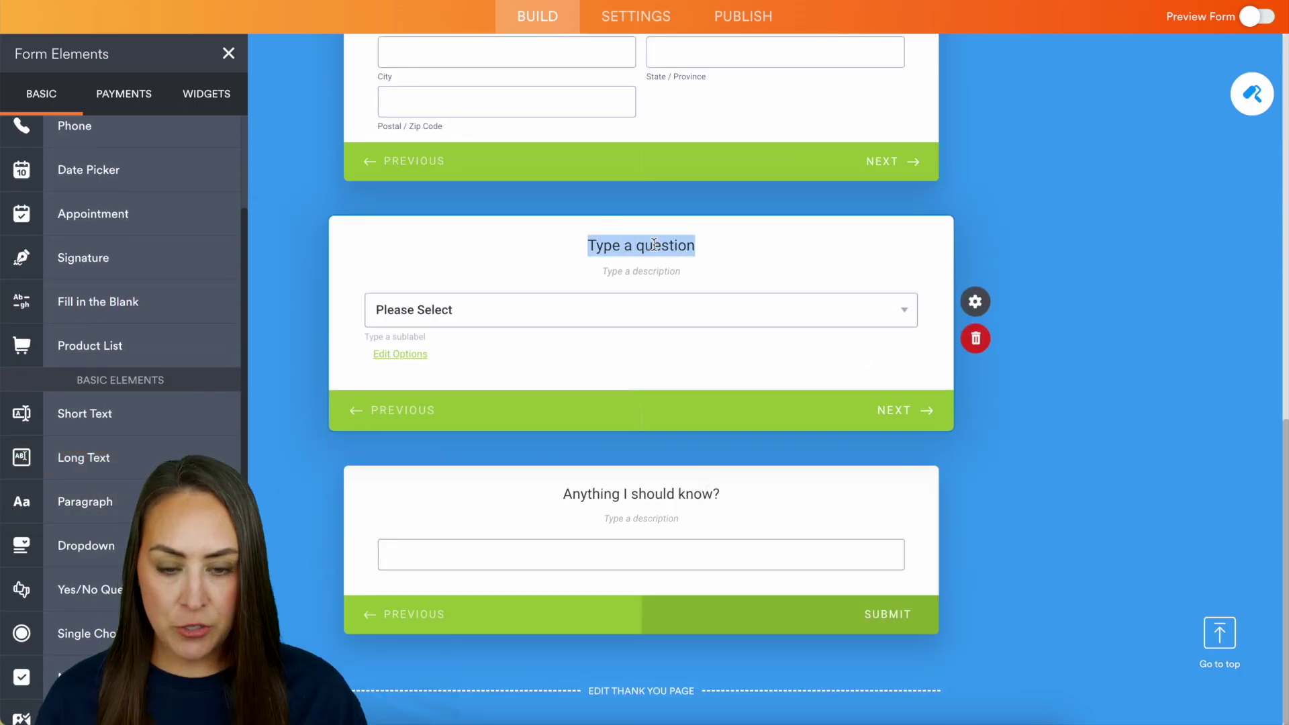
pyautogui.write('Favorite Candy')
# - Give the Favorite Candy dropdown the options Snickers, Twix and Twizzlers
pyautogui.click(403, 354)
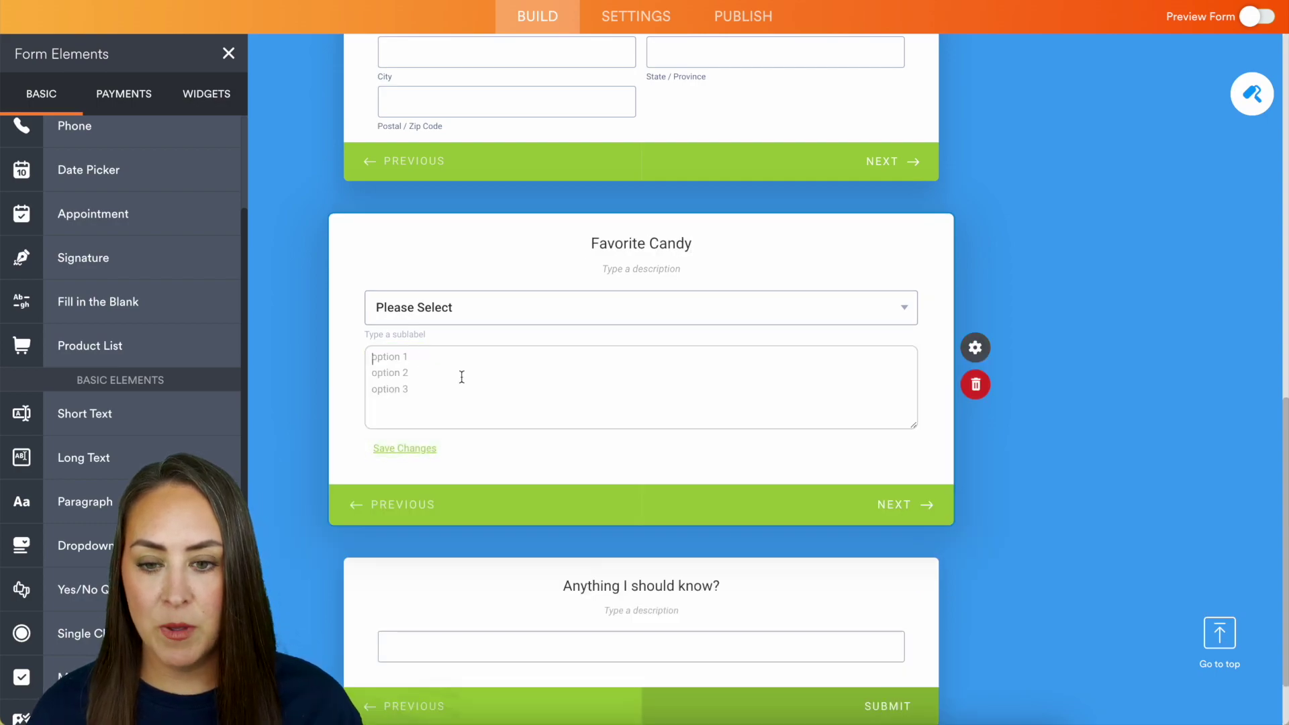
pyautogui.write('Snickers')
pyautogui.press('Return')
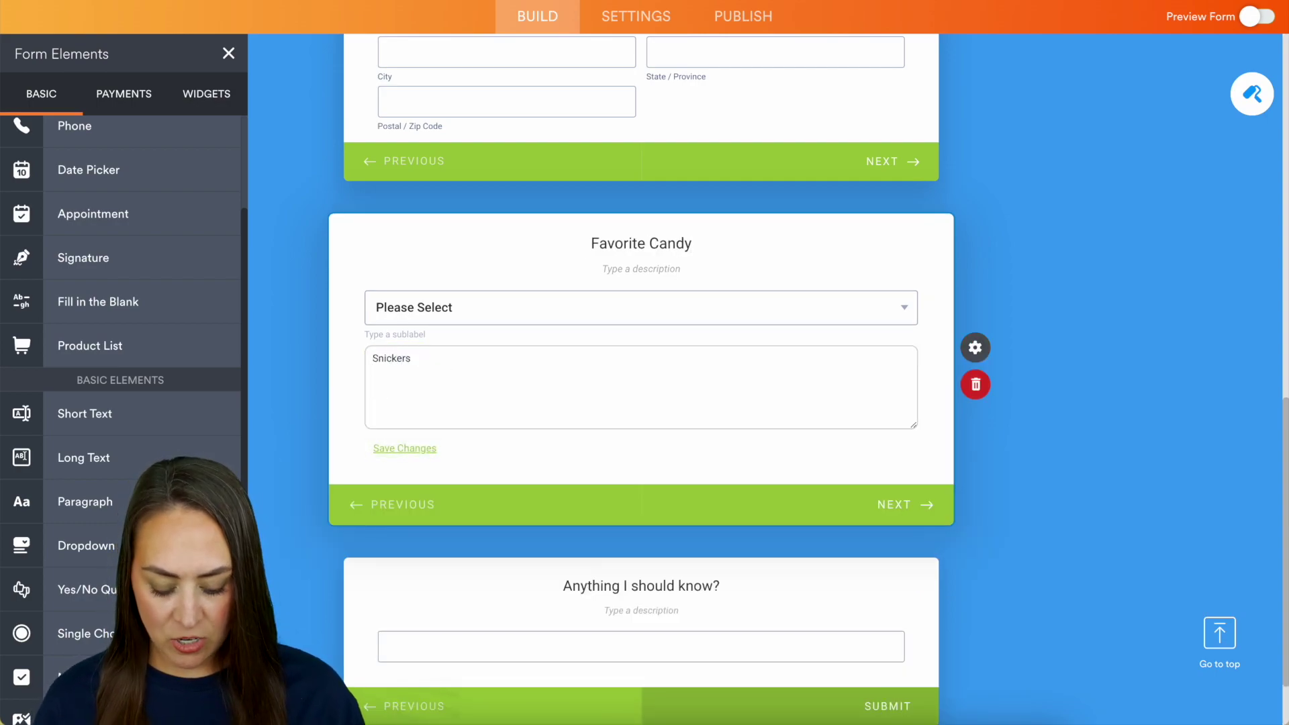
pyautogui.write('Twix')
pyautogui.press('Return')
pyautogui.write('Twizzlers')
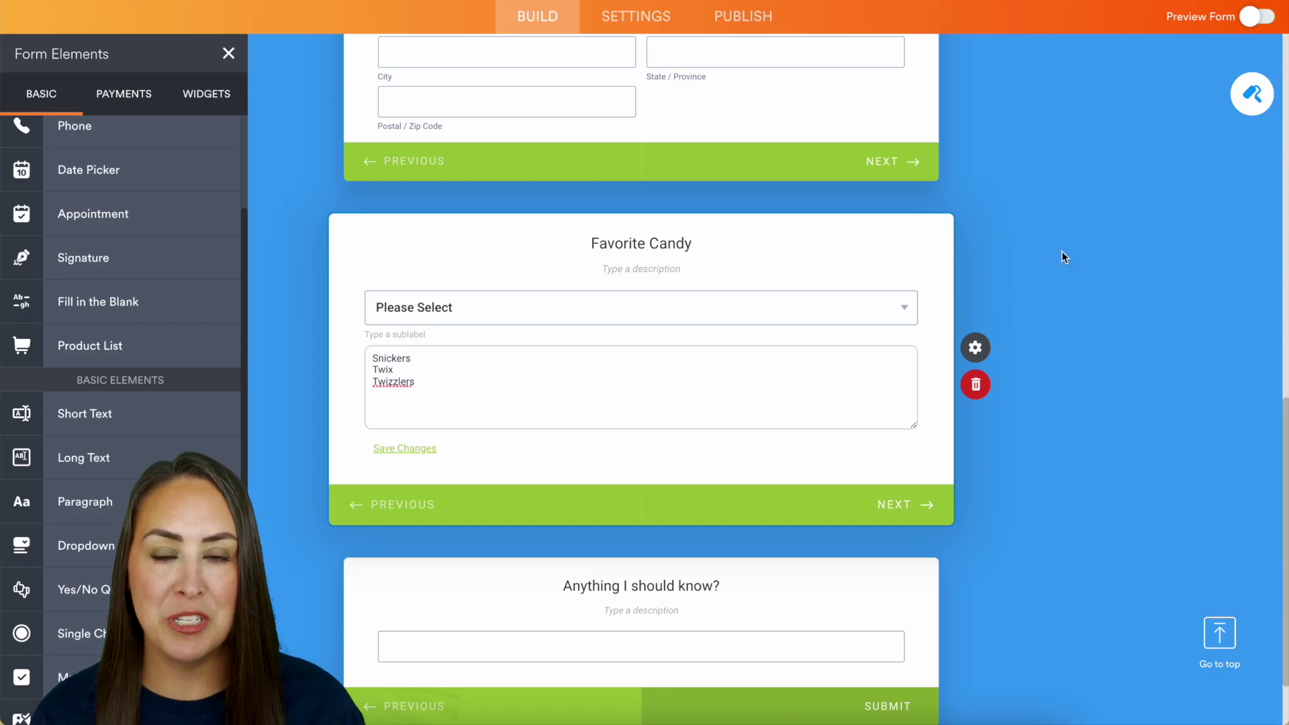
pyautogui.click(636, 16)
# - Open Conditions in the form settings and start adding a new condition
pyautogui.click(101, 282)
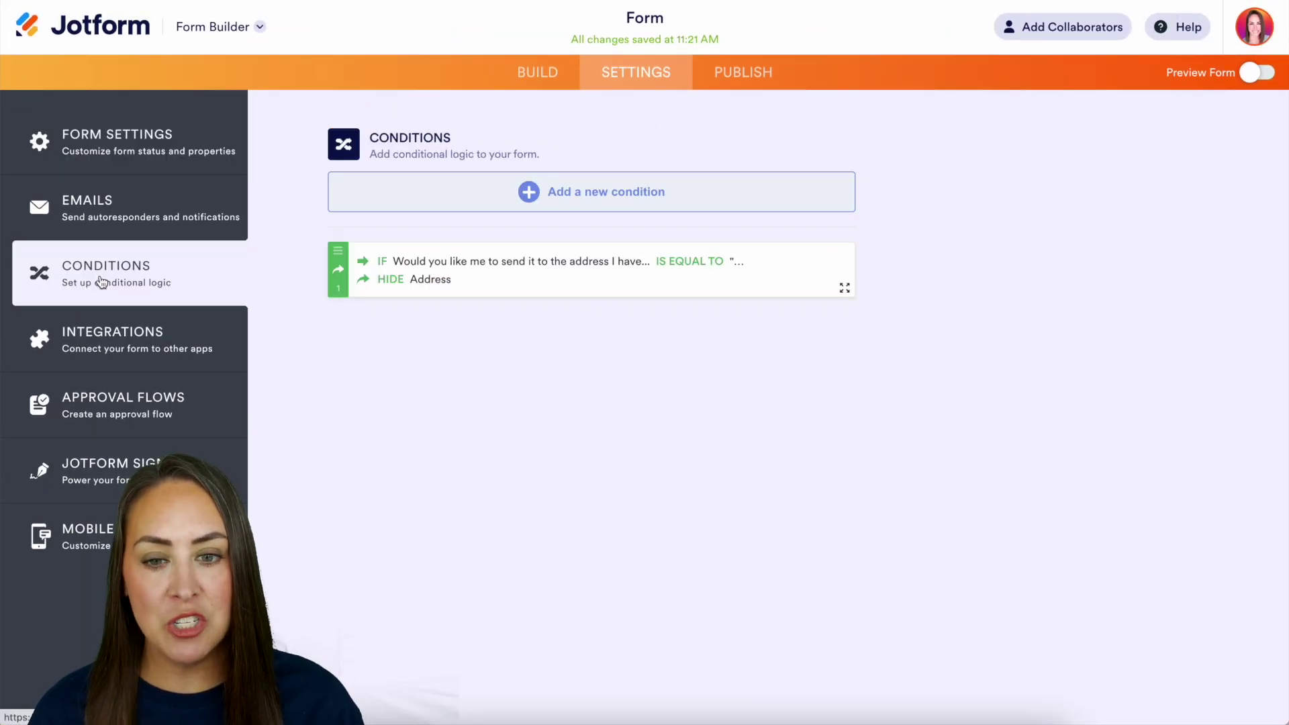
pyautogui.click(606, 195)
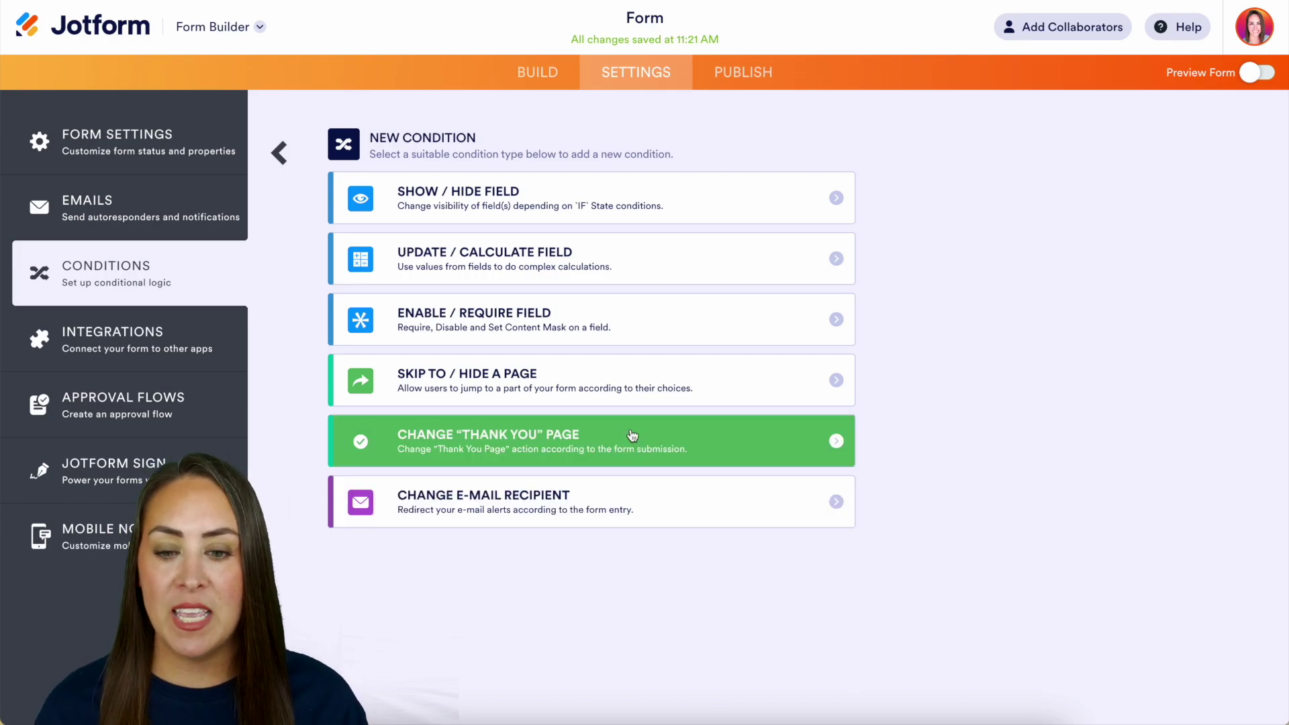
# - Create a Change Thank You Page rule: if 5. Favorite Candy equals Snickers, display a custom message
pyautogui.click(662, 436)
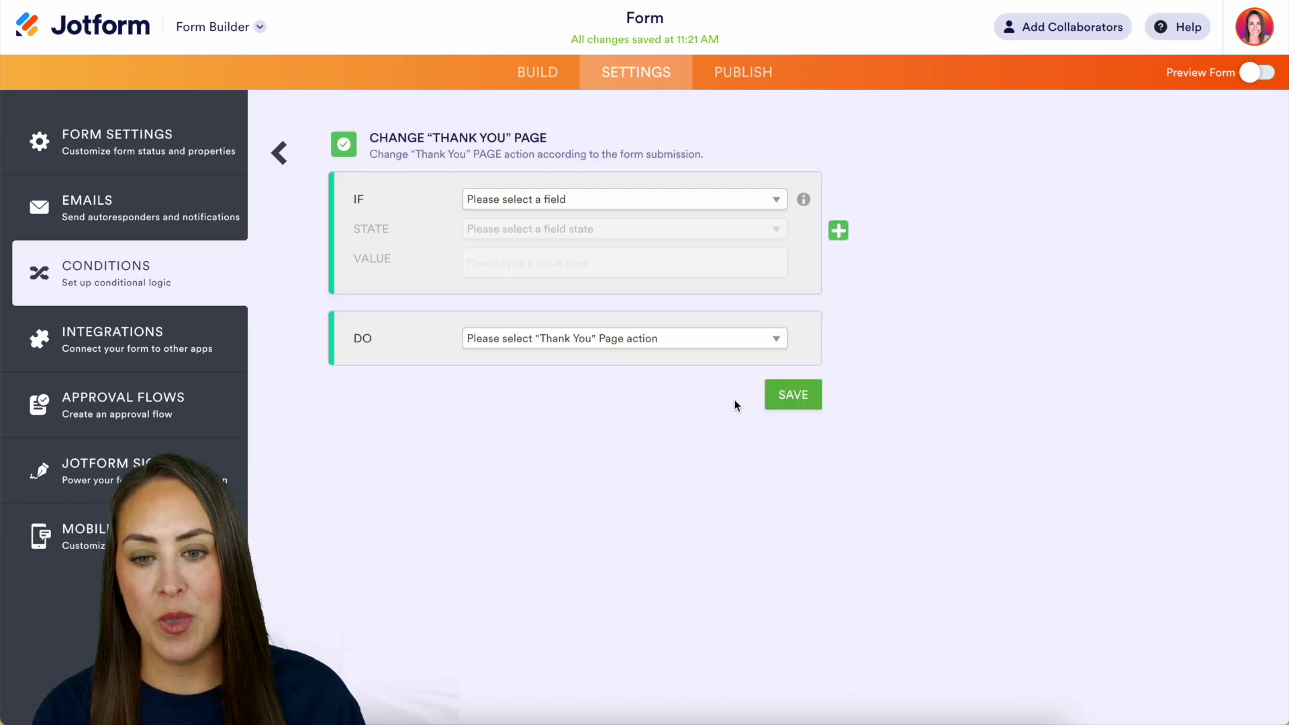
pyautogui.click(533, 199)
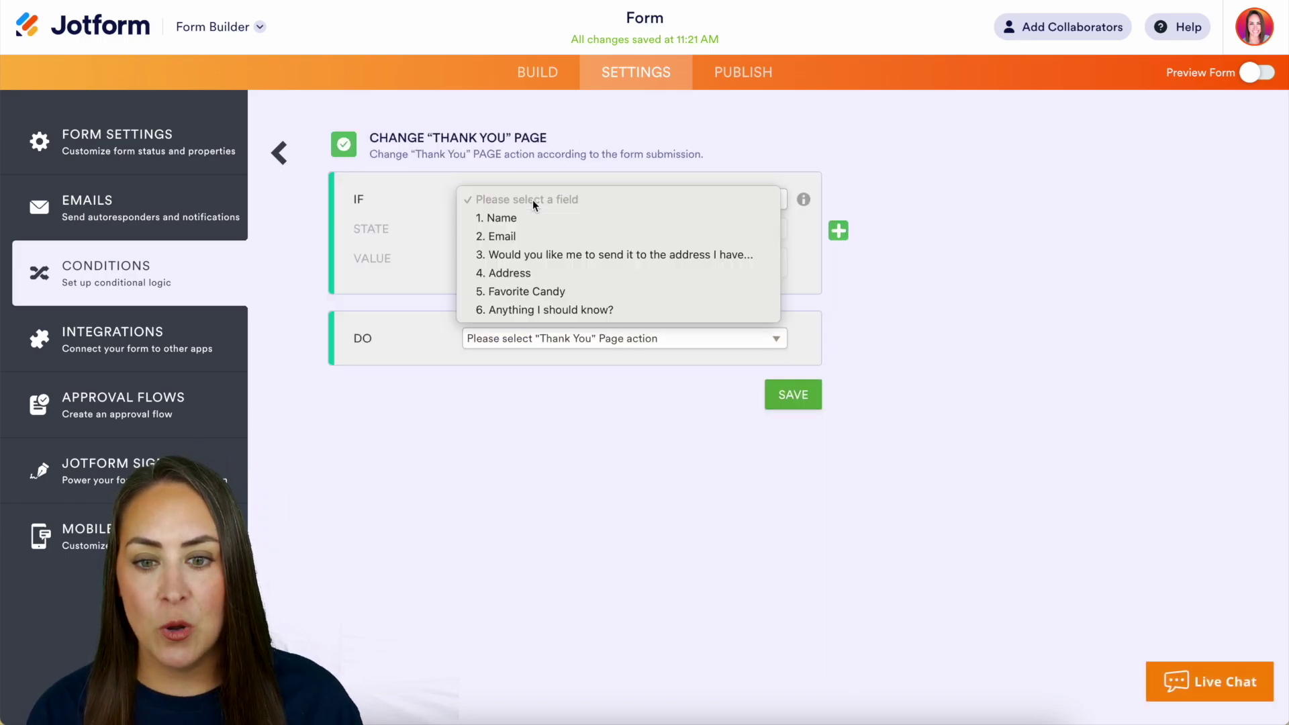
pyautogui.click(557, 291)
pyautogui.click(554, 235)
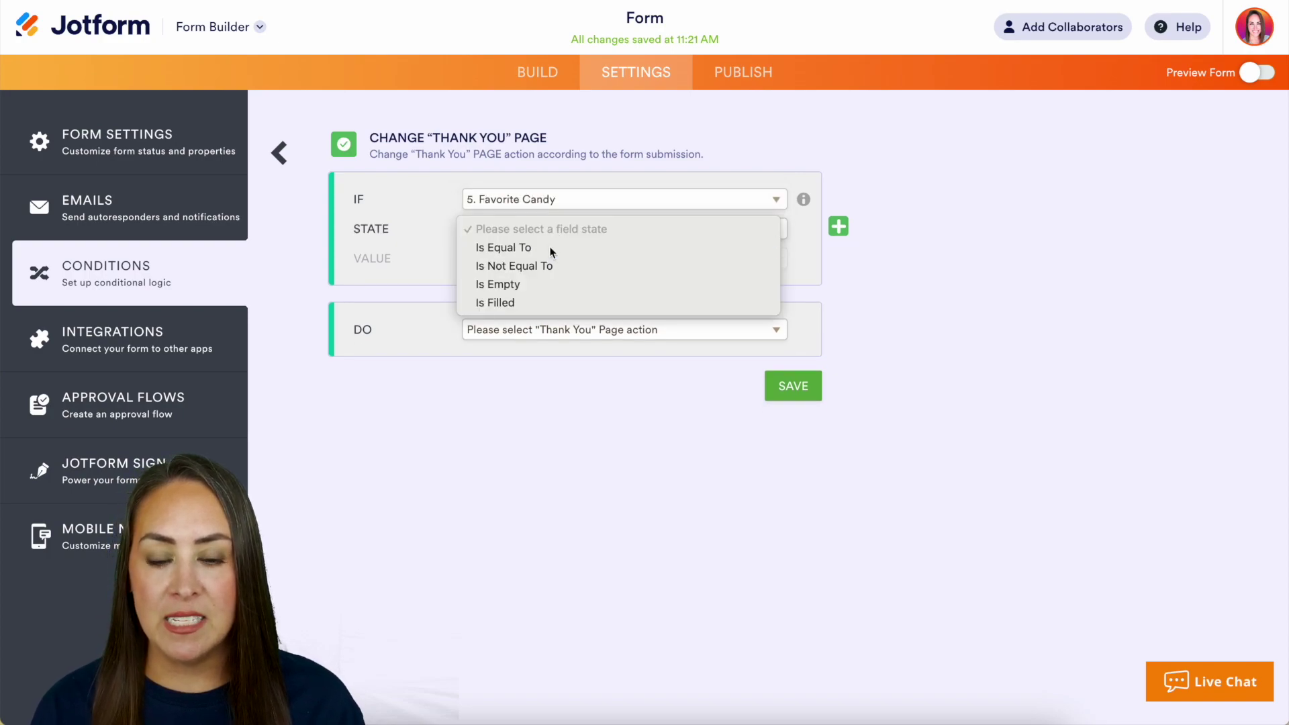
pyautogui.click(550, 247)
pyautogui.click(538, 263)
pyautogui.click(539, 277)
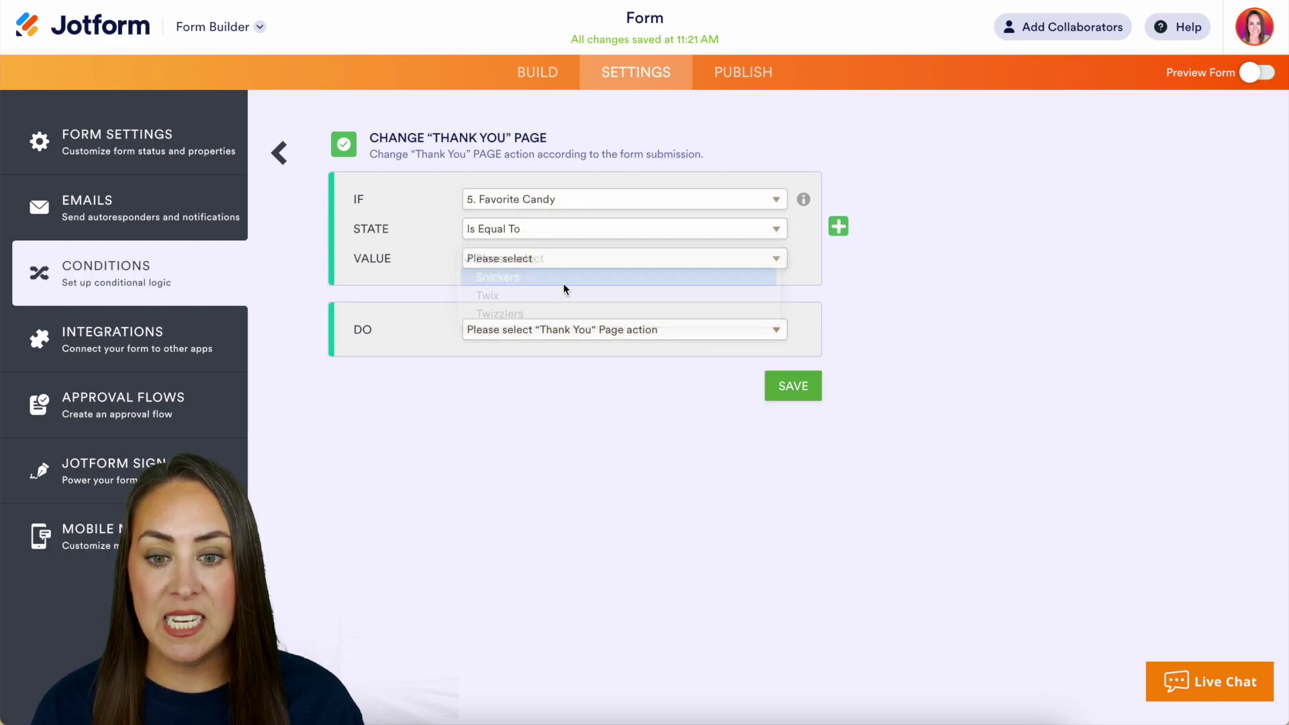
pyautogui.click(592, 330)
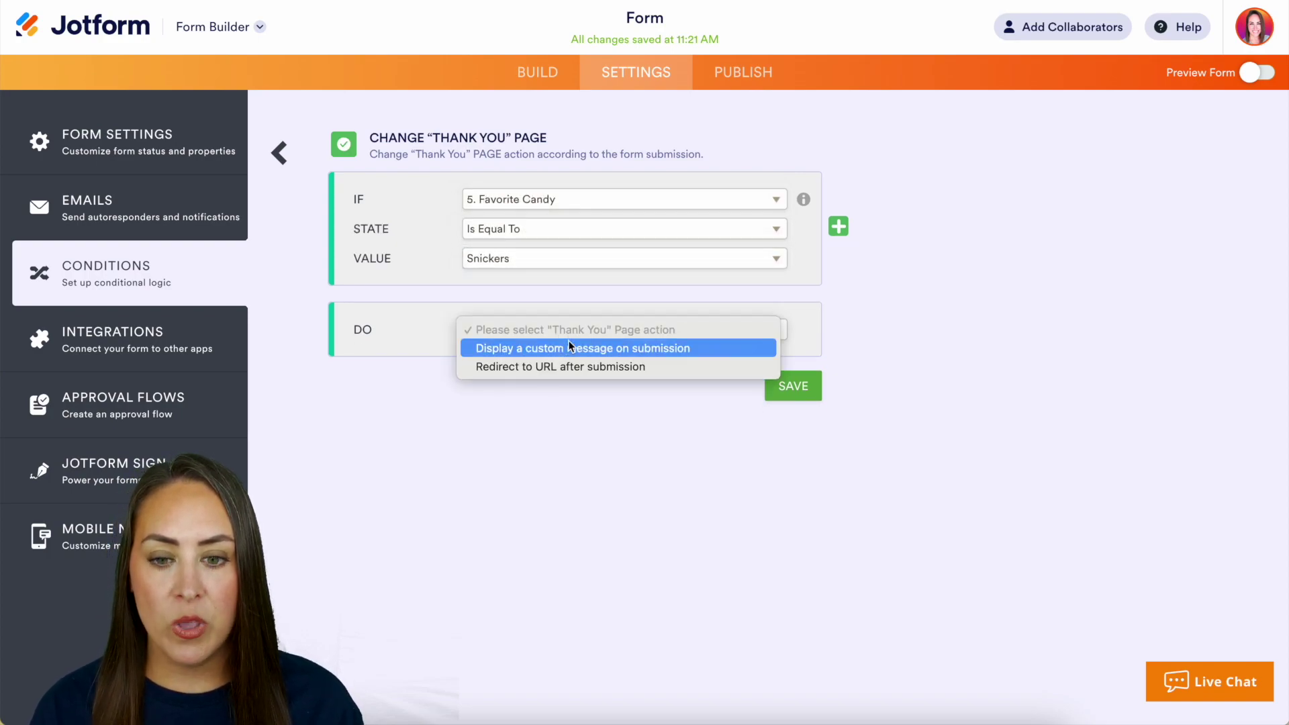
pyautogui.click(662, 353)
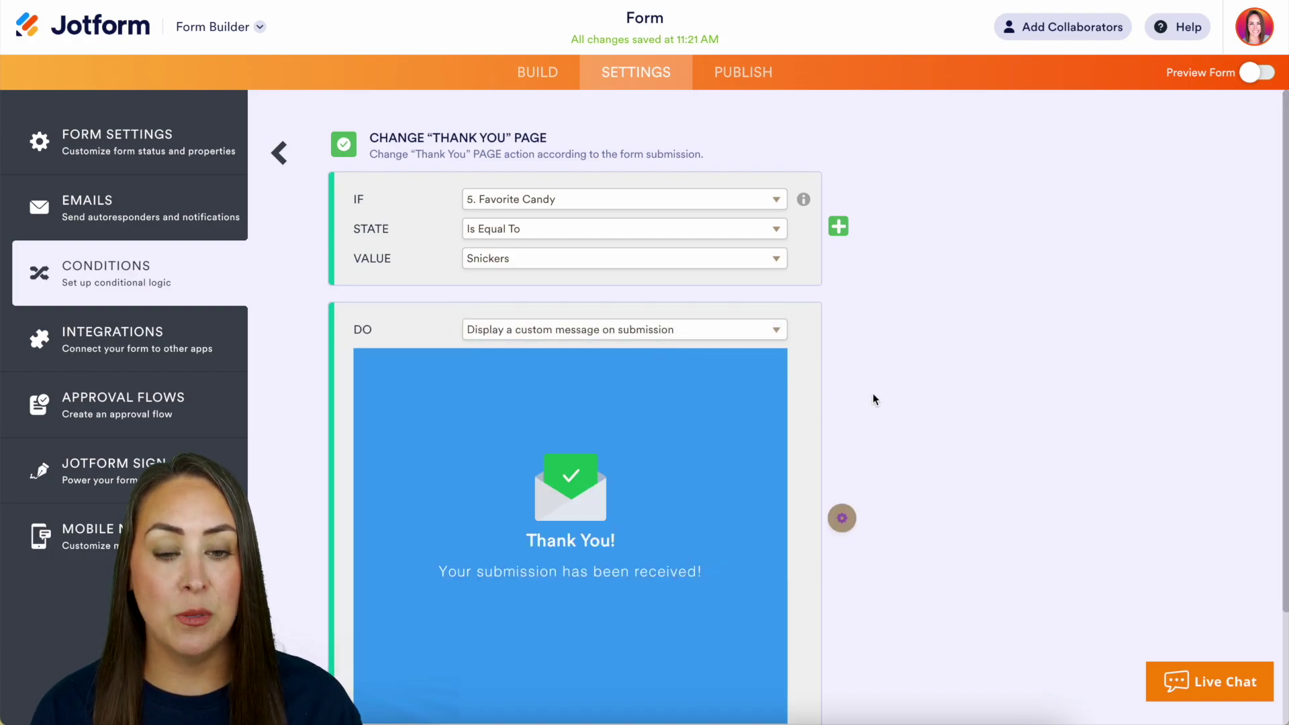
pyautogui.scroll(-2, 709, 397)
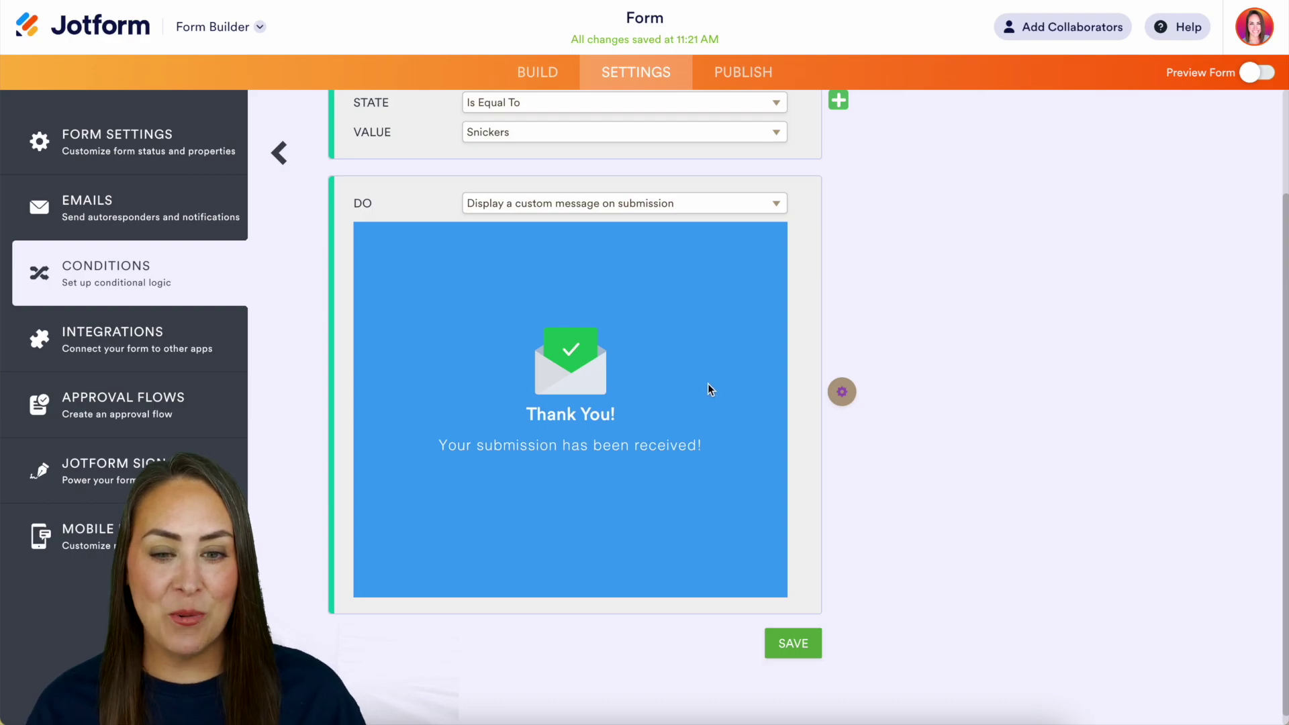
# - Replace the message's envelope image with an uploaded Snickers bar picture and save the rule
pyautogui.click(855, 396)
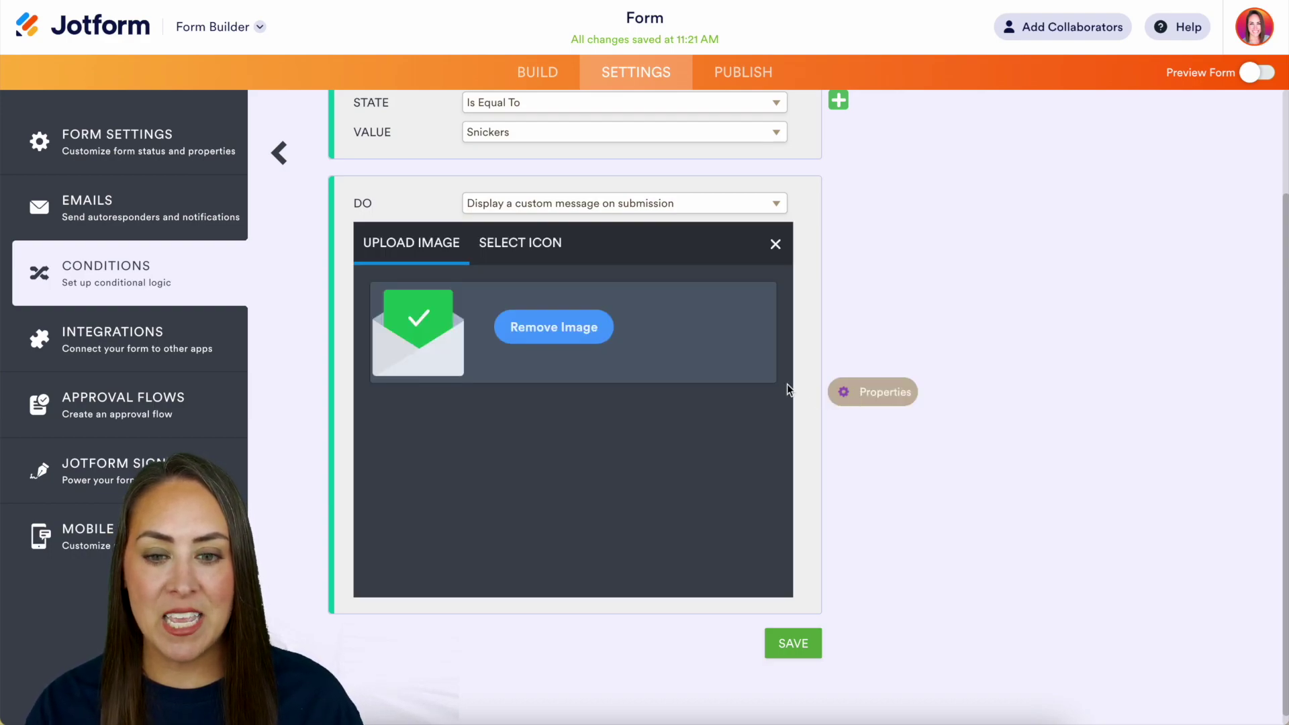
pyautogui.click(566, 329)
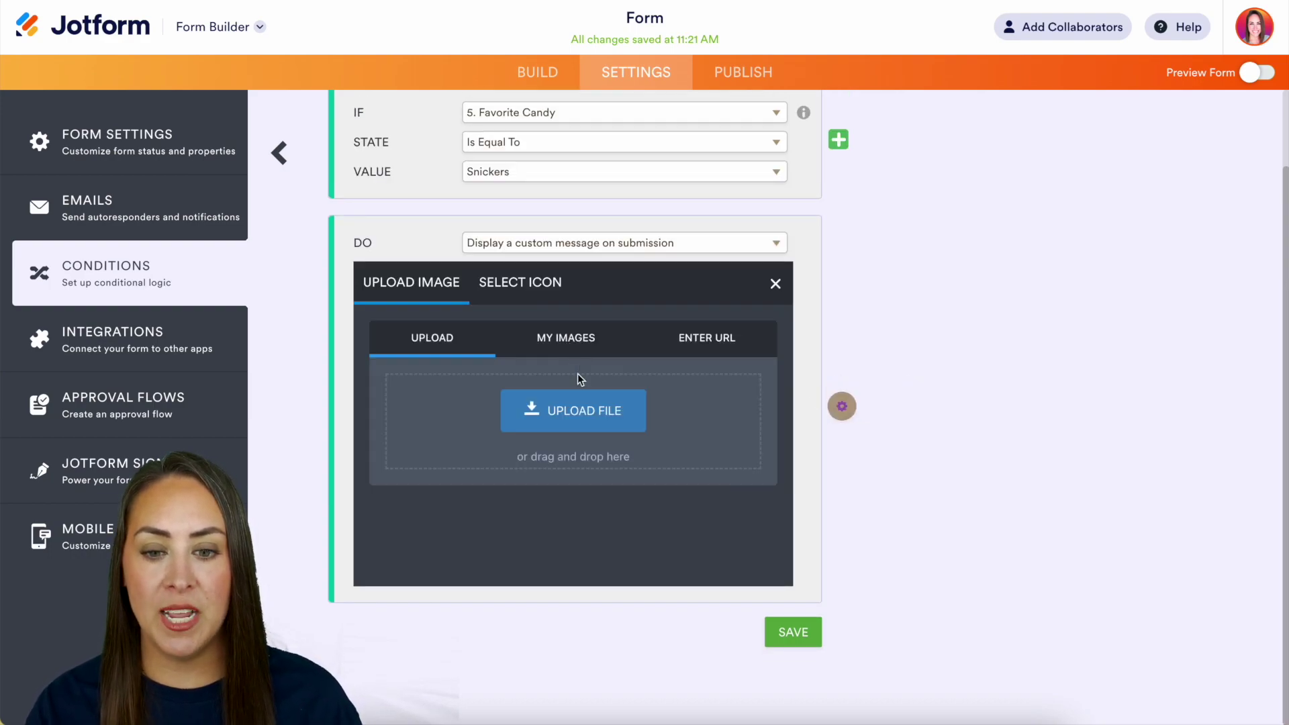
pyautogui.click(587, 417)
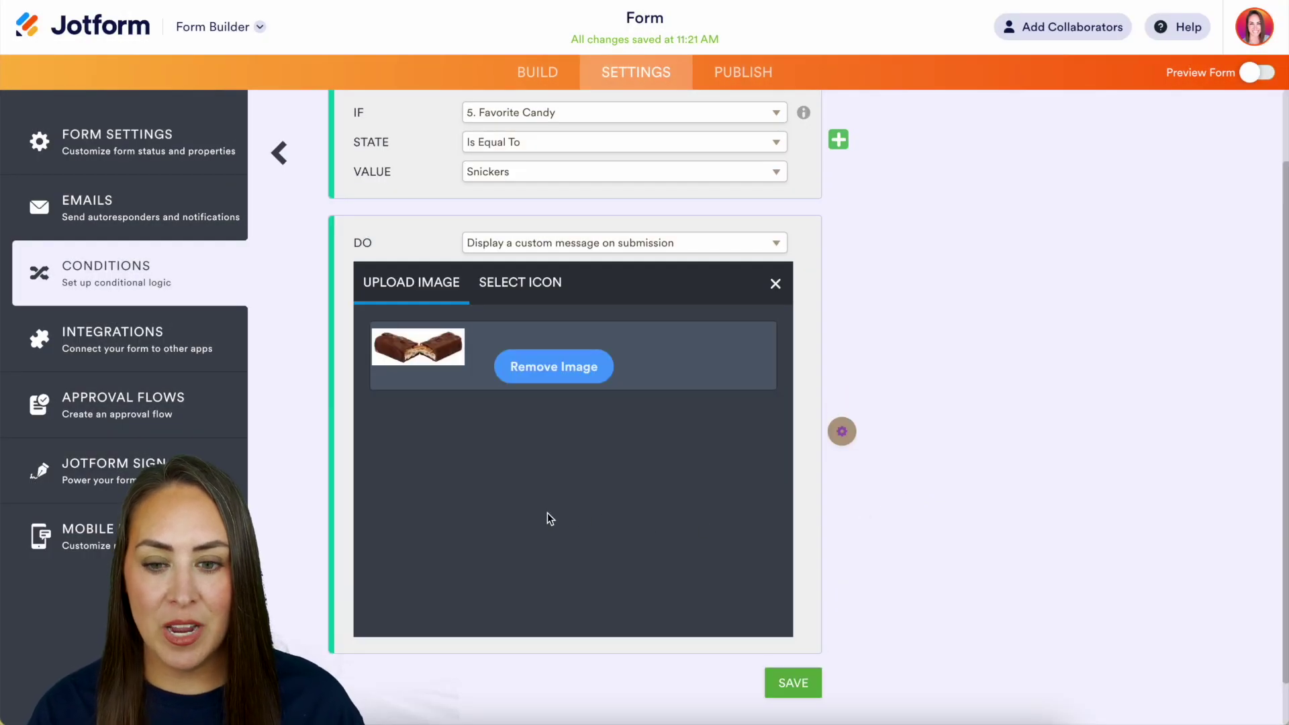
pyautogui.click(794, 682)
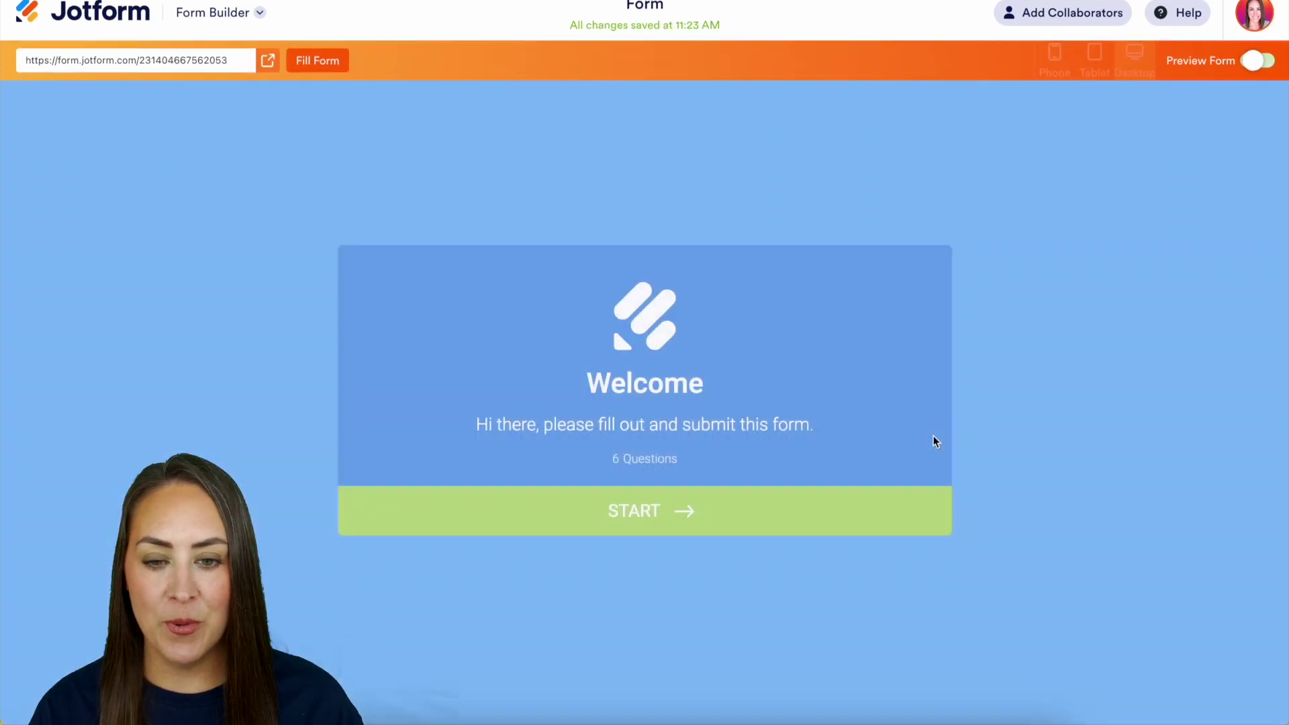
# - Run a preview submission skipping Name and Email, answering YES and Snickers, to confirm the Snickers thank-you image
pyautogui.click(798, 516)
pyautogui.click(932, 438)
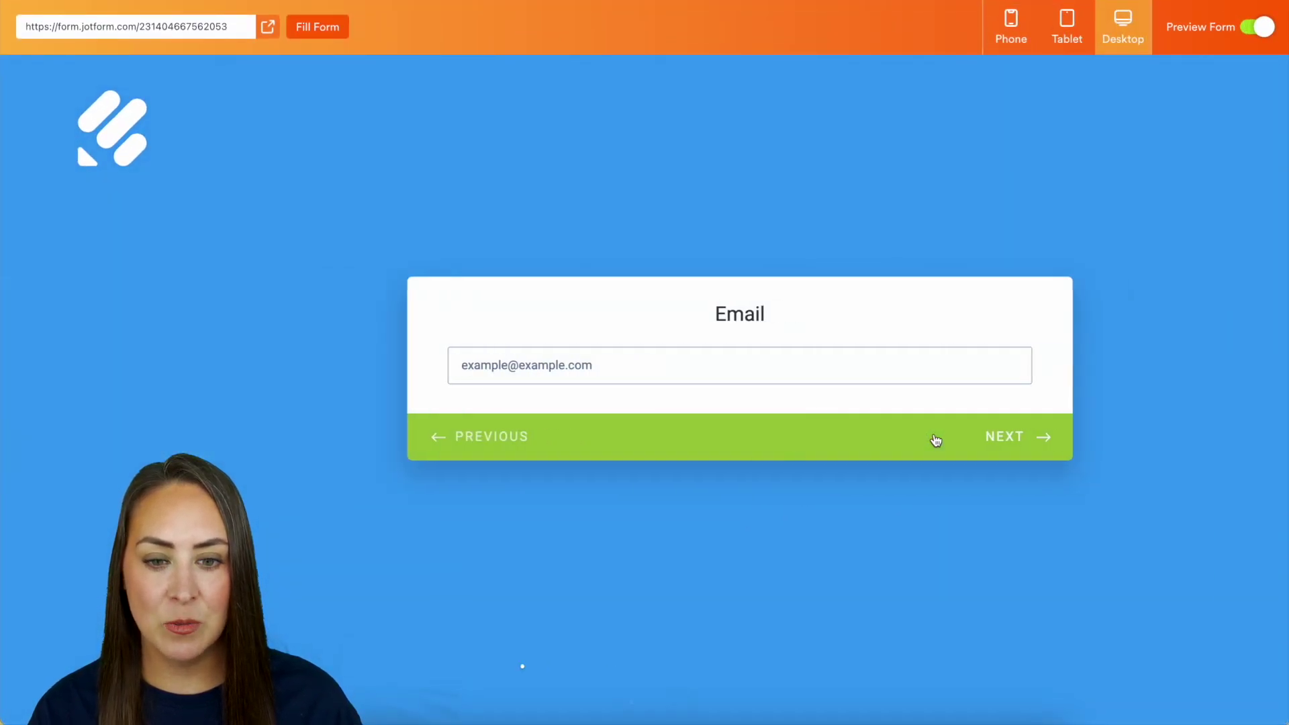
pyautogui.click(936, 439)
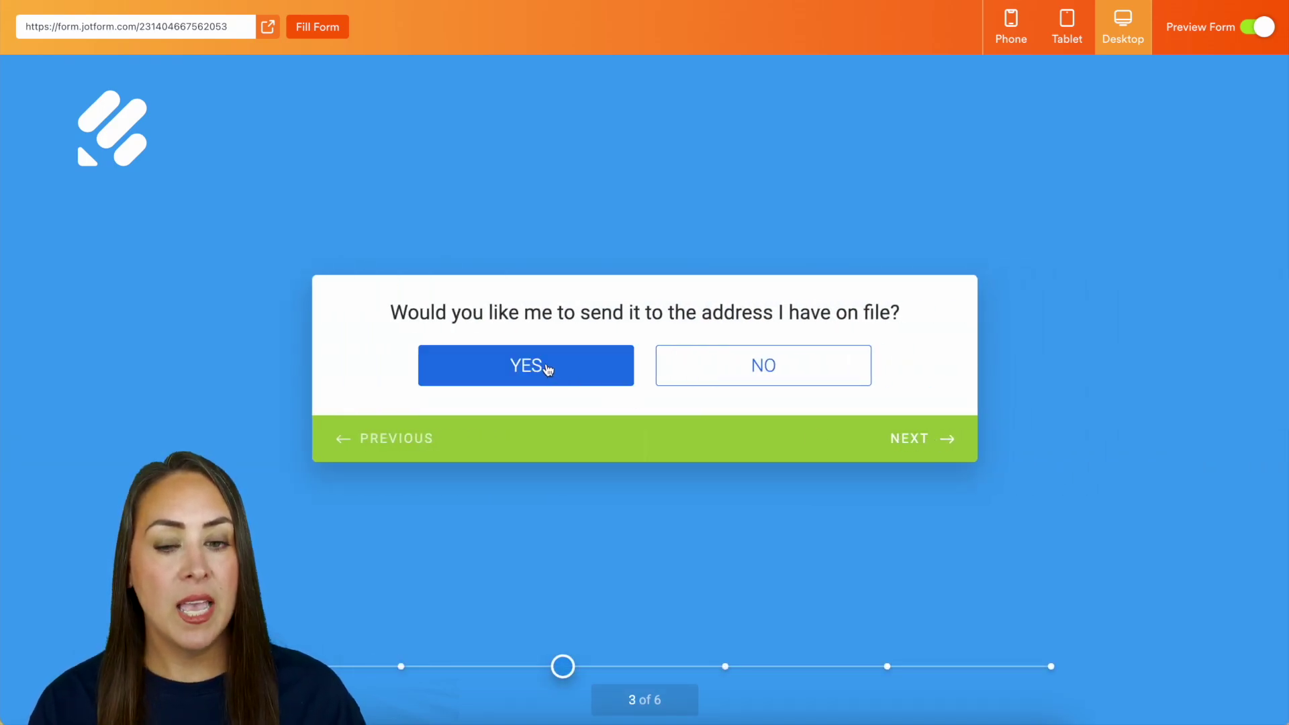
pyautogui.click(545, 368)
pyautogui.click(552, 371)
pyautogui.click(400, 436)
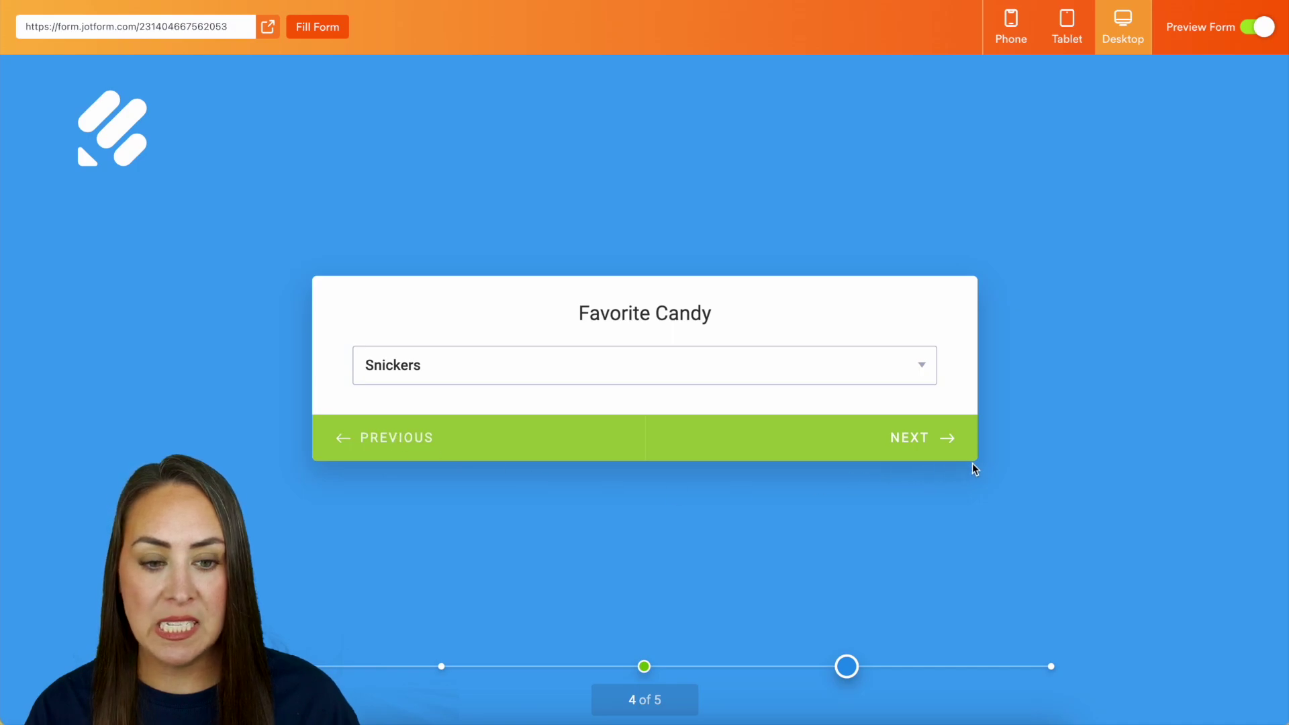
pyautogui.click(939, 447)
pyautogui.click(888, 442)
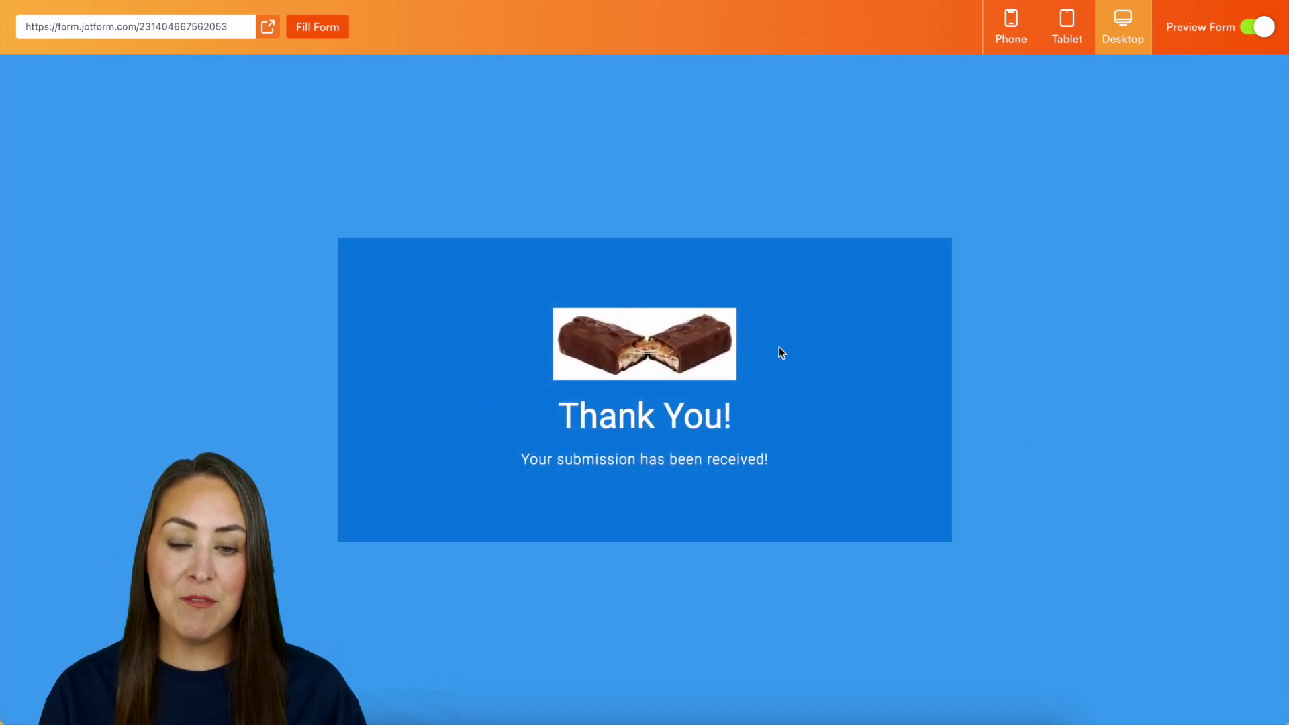